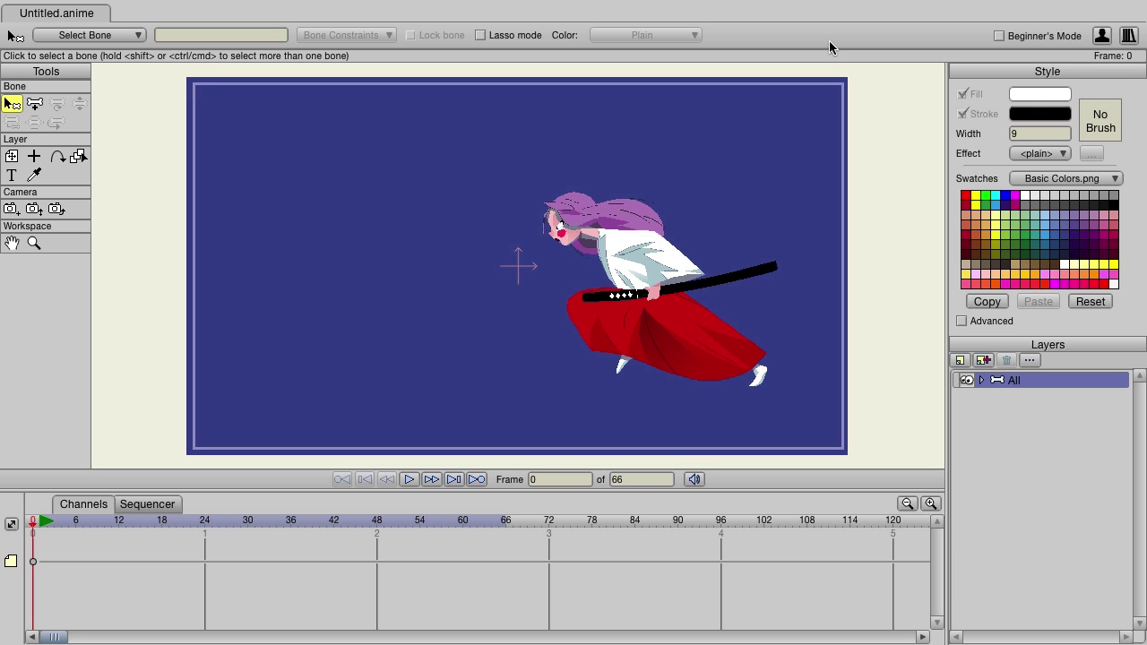
Bring up the welcome screen from the Help menu, then dismiss it.
click(555, 10)
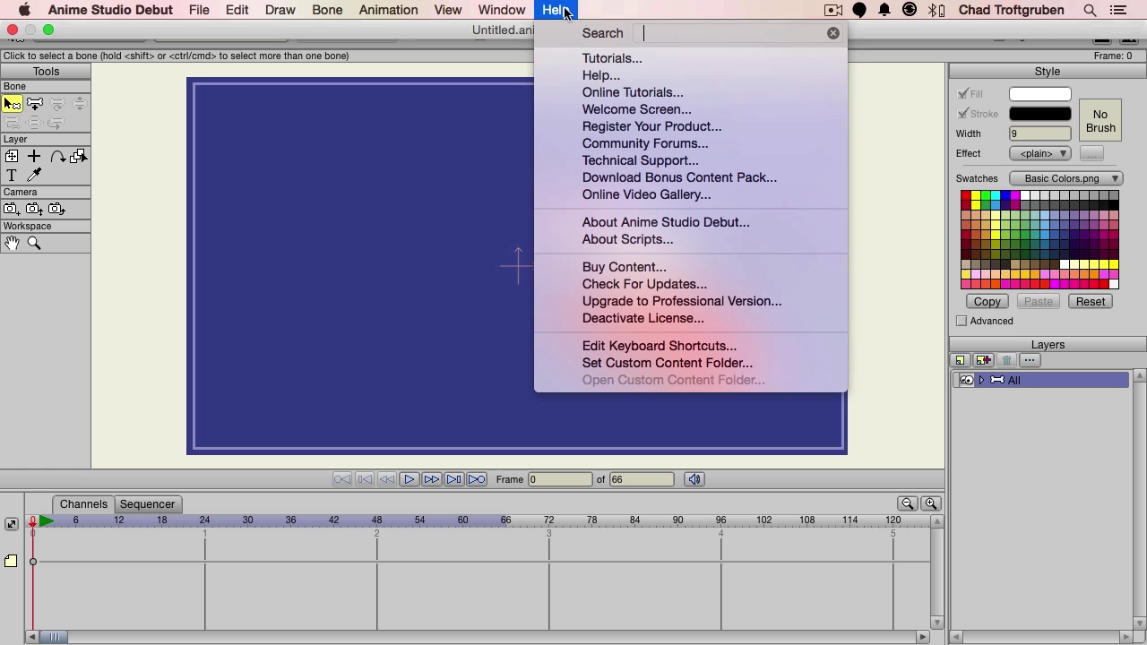
click(598, 109)
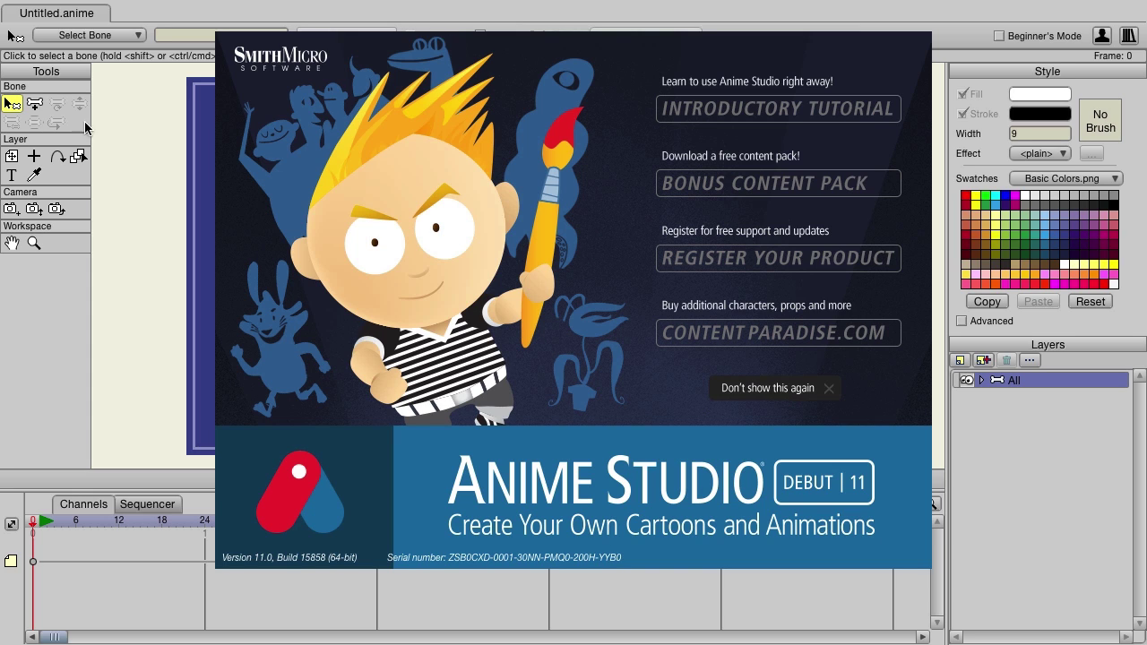
click(246, 96)
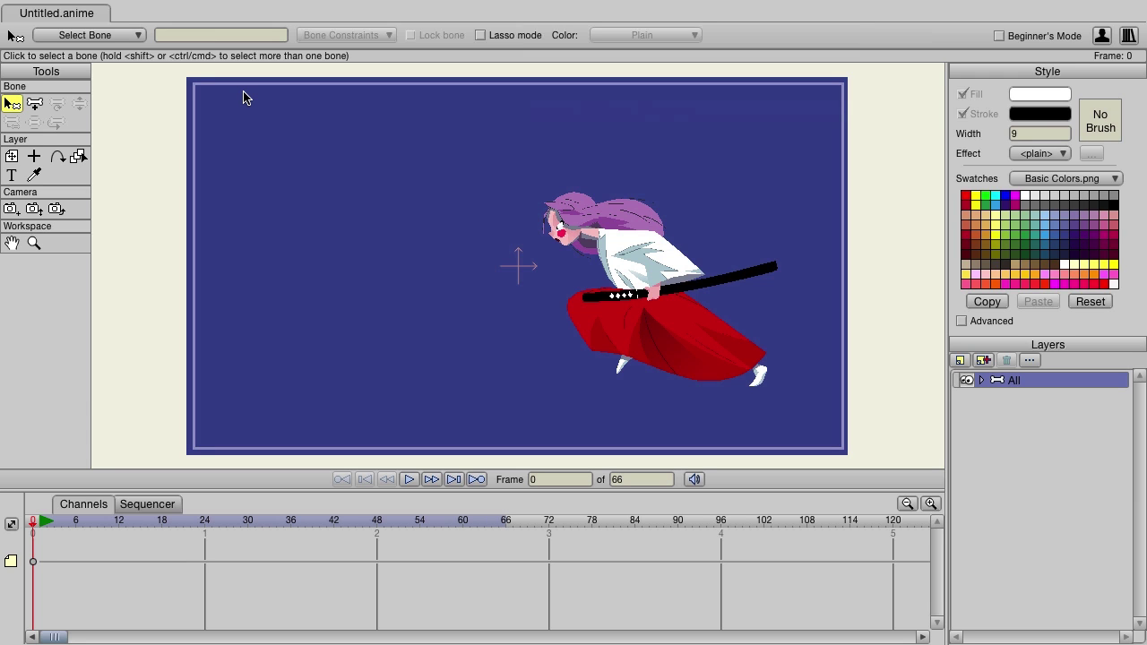
Play the sample animation, stop it, replay it, and stop at frame 59.
click(409, 479)
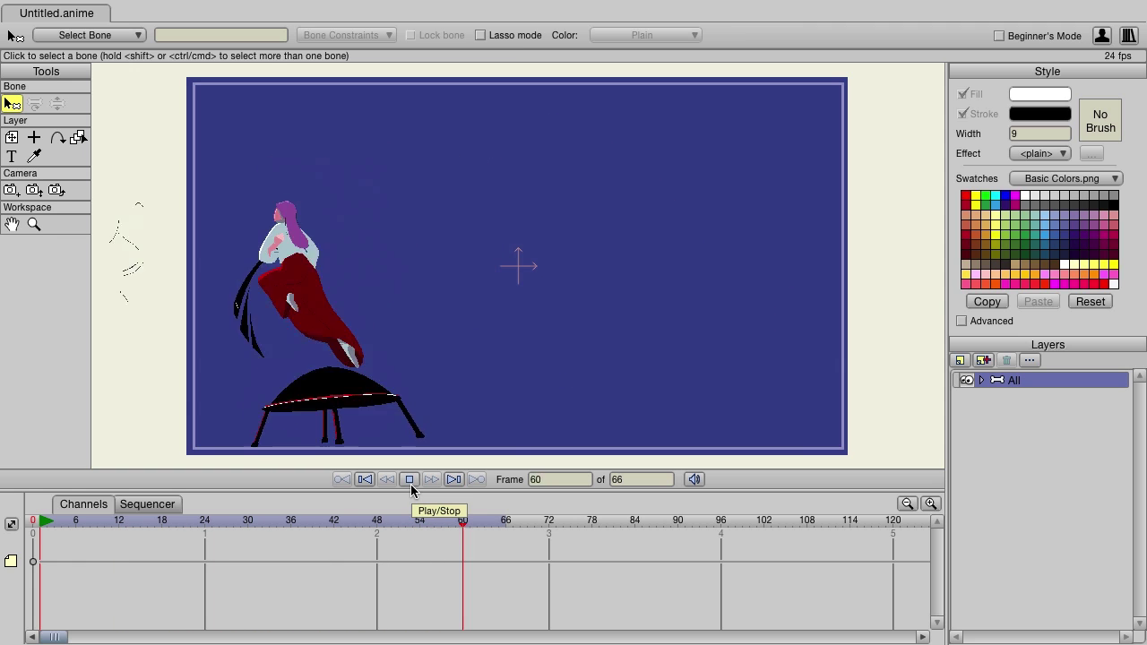
click(411, 489)
click(411, 489)
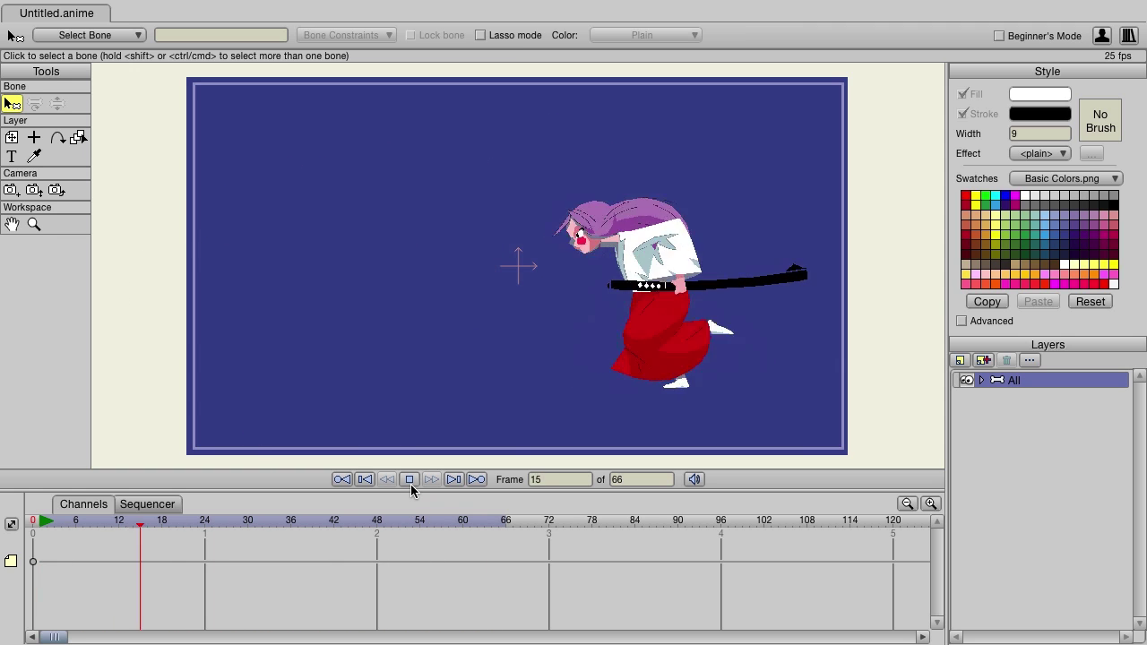
click(411, 489)
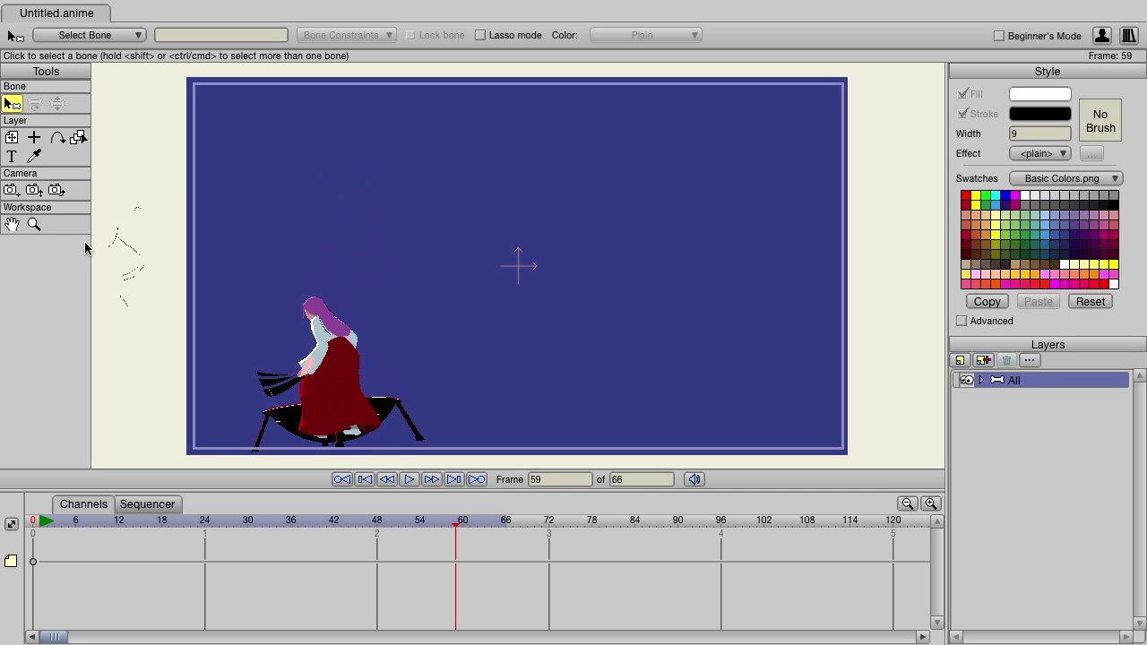
Create a new blank document, Untitled 2.anime, from the File menu.
mouse_move(151, 7)
click(193, 10)
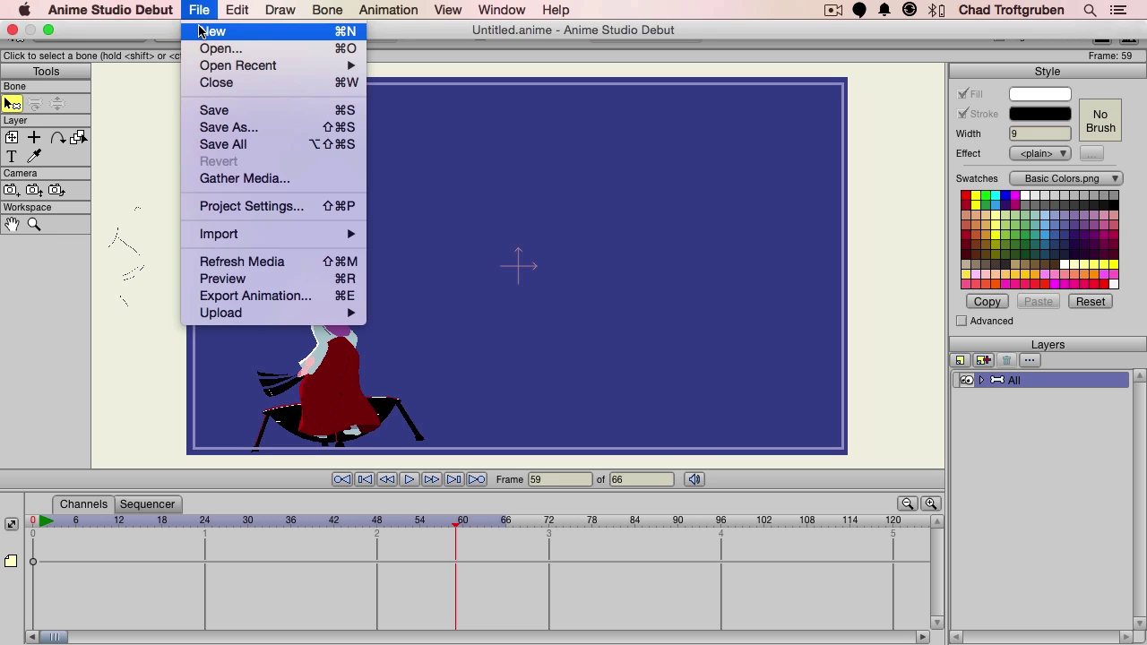
click(199, 32)
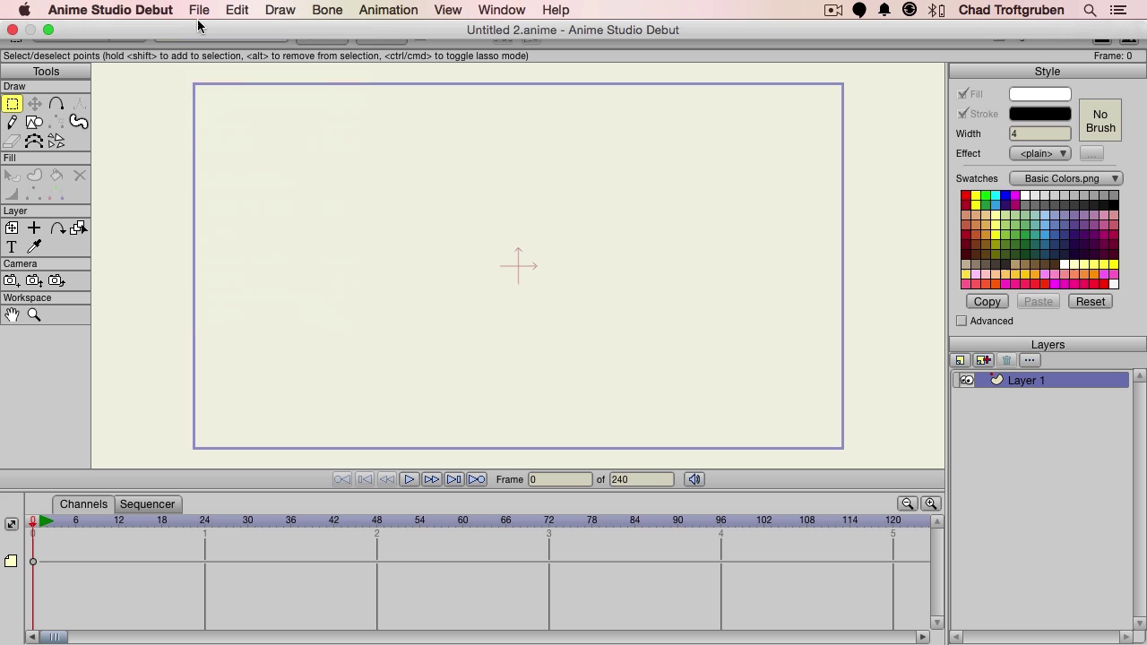
In Project Settings, keep 480p Widescreen, set frame rate to 30, and leave the background unchanged.
click(196, 11)
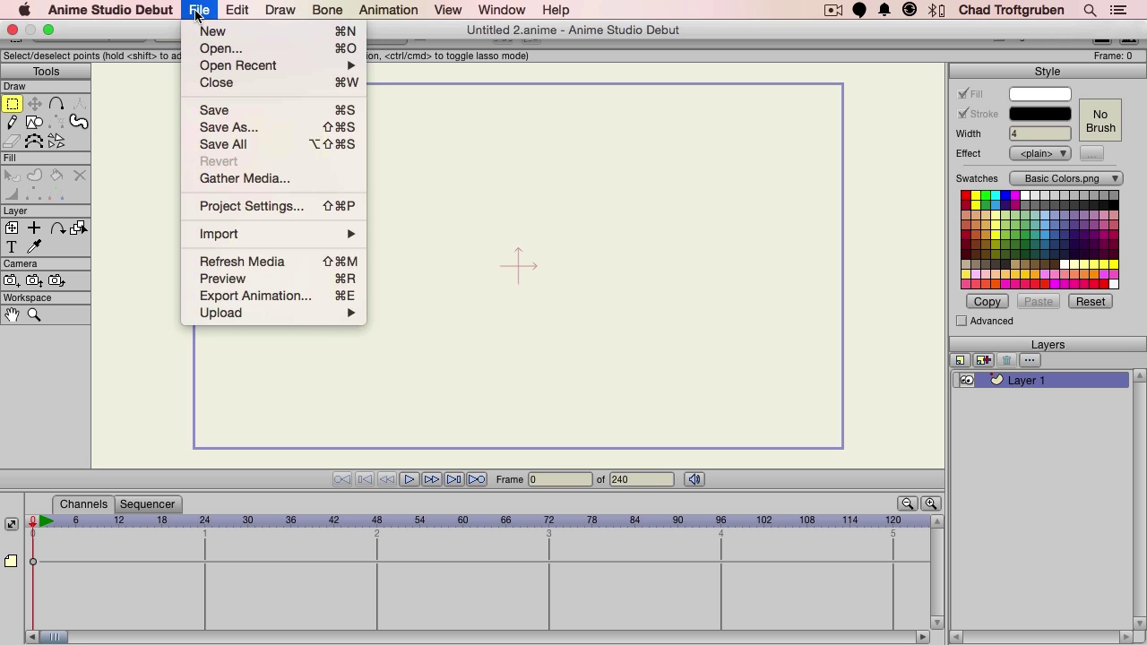
click(207, 206)
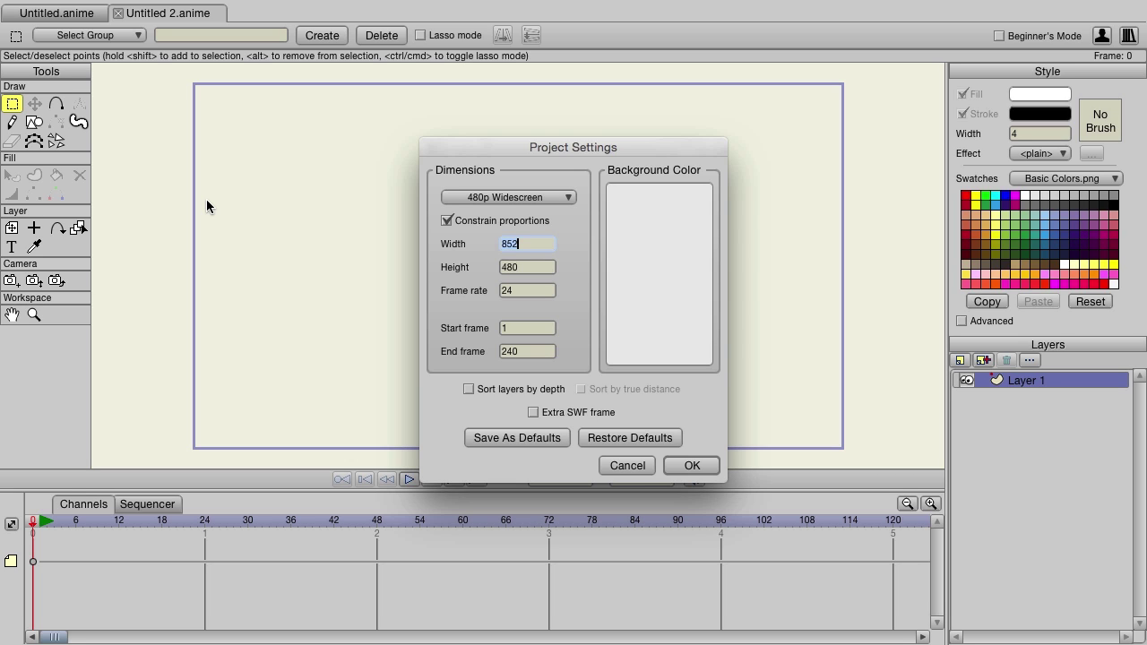
click(545, 198)
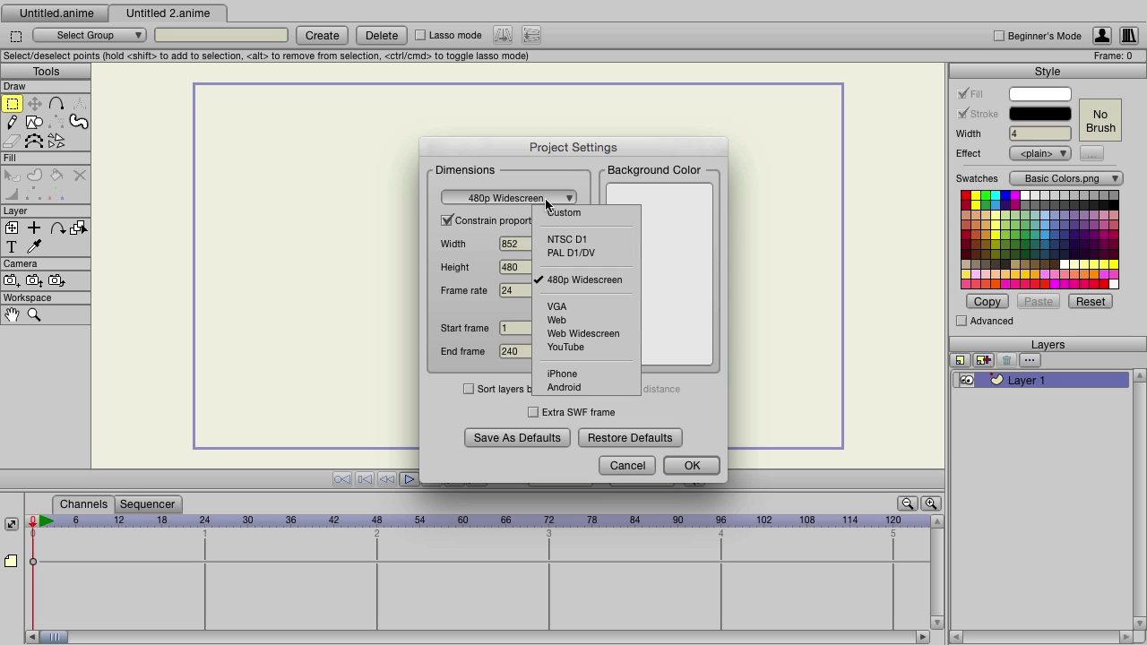
click(555, 280)
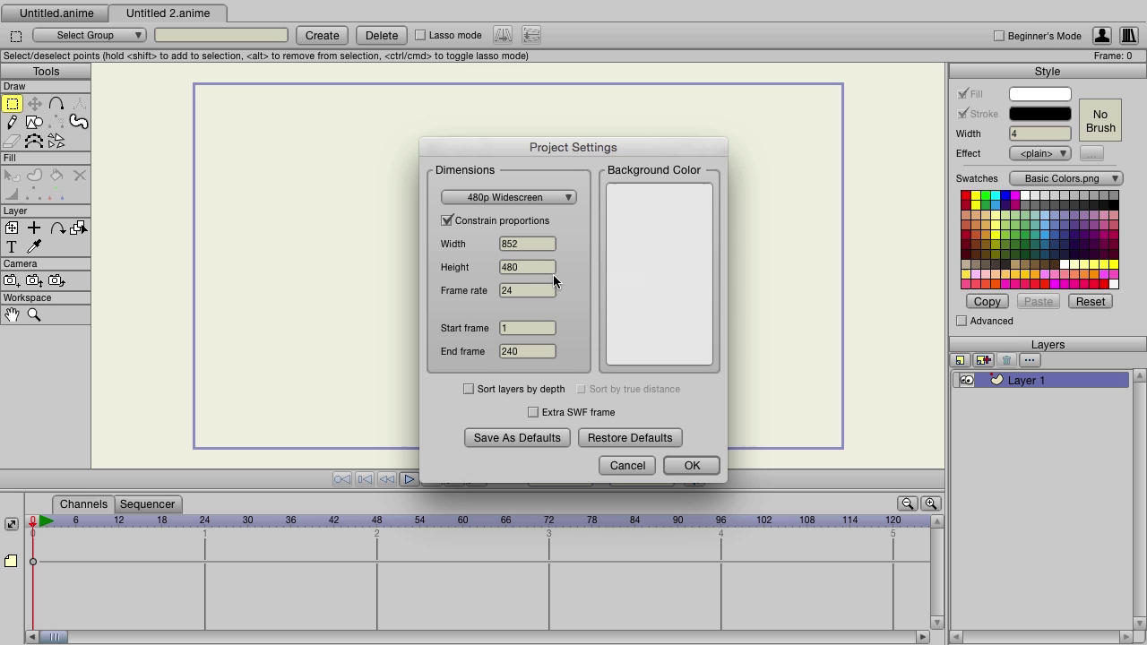
click(538, 290)
text(30)
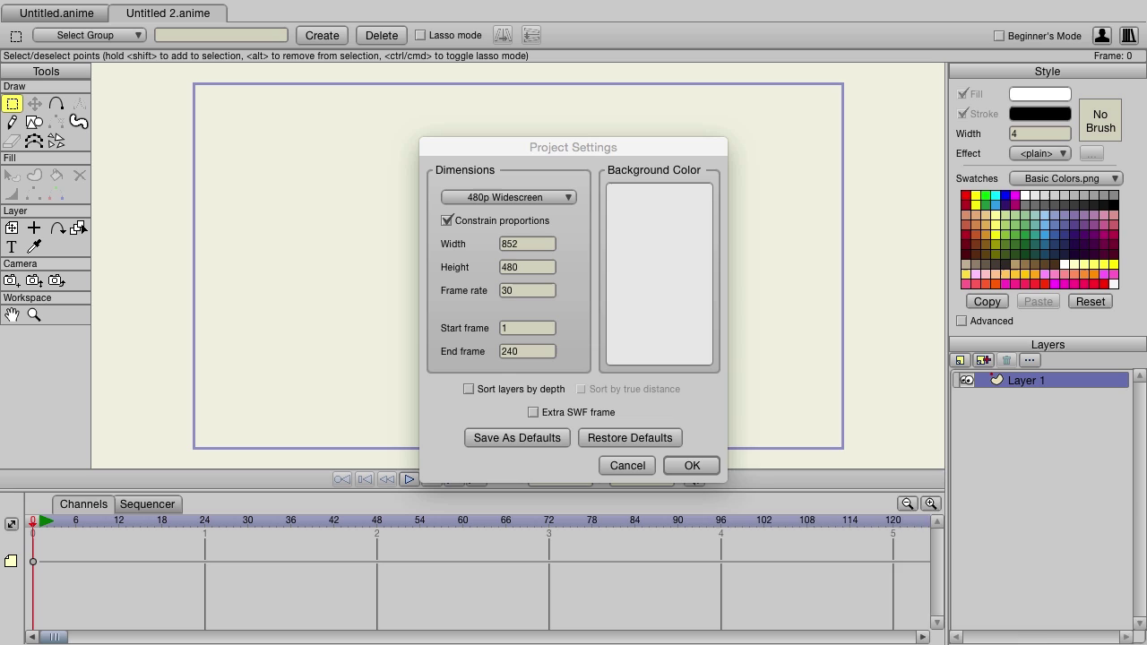
drag(882, 442, 729, 146)
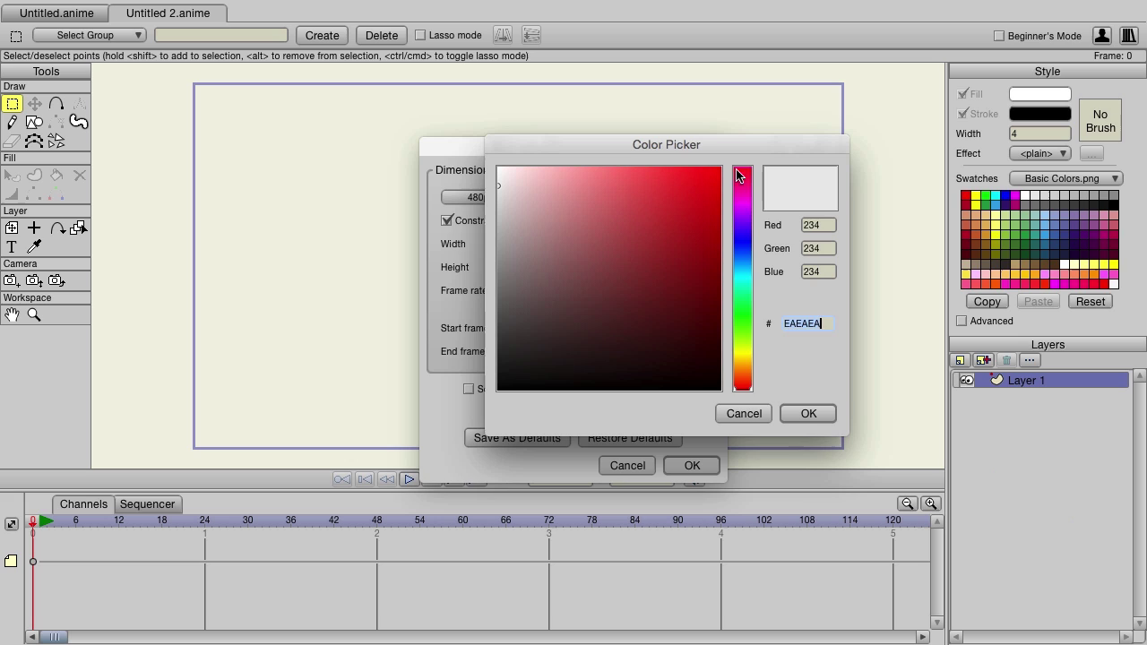
click(745, 413)
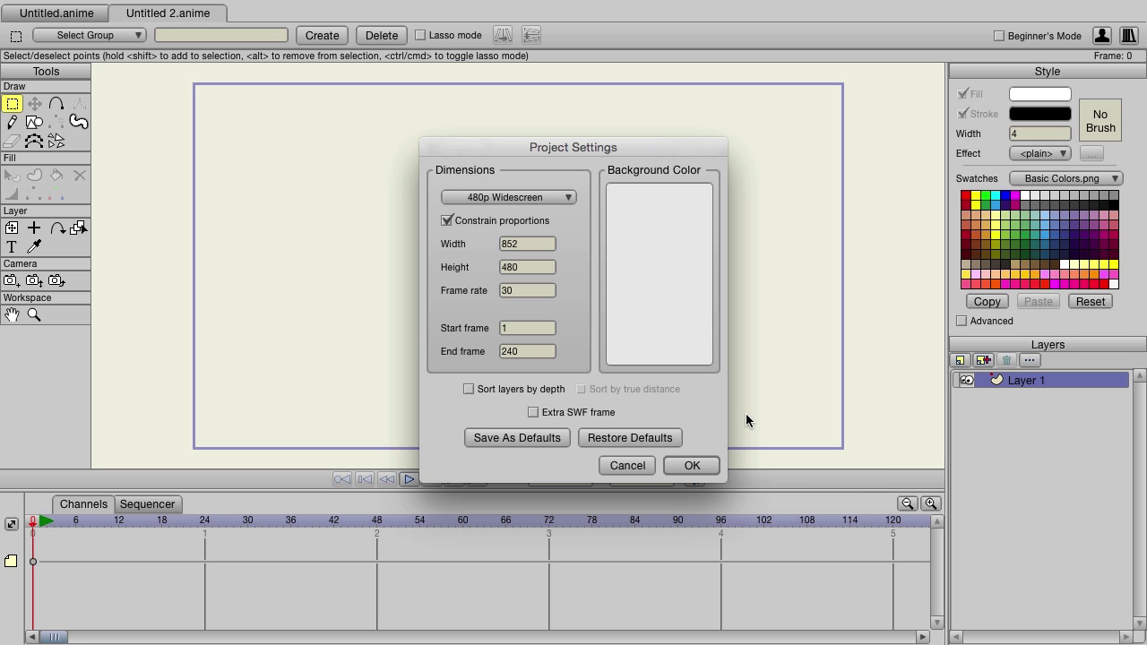
click(691, 465)
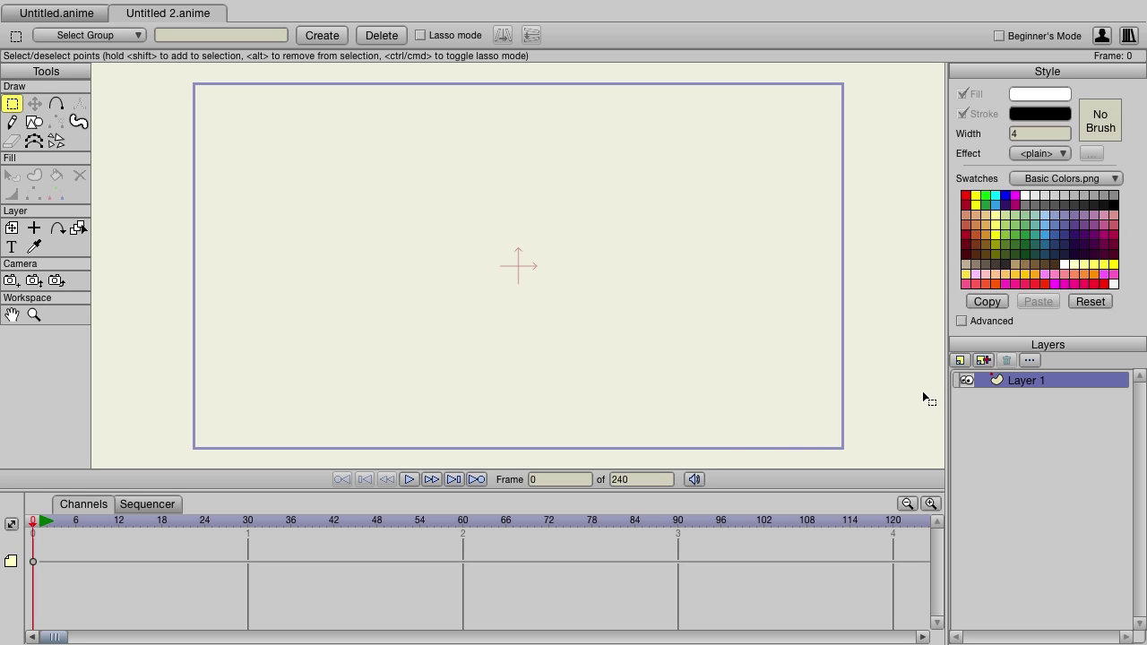
click(956, 363)
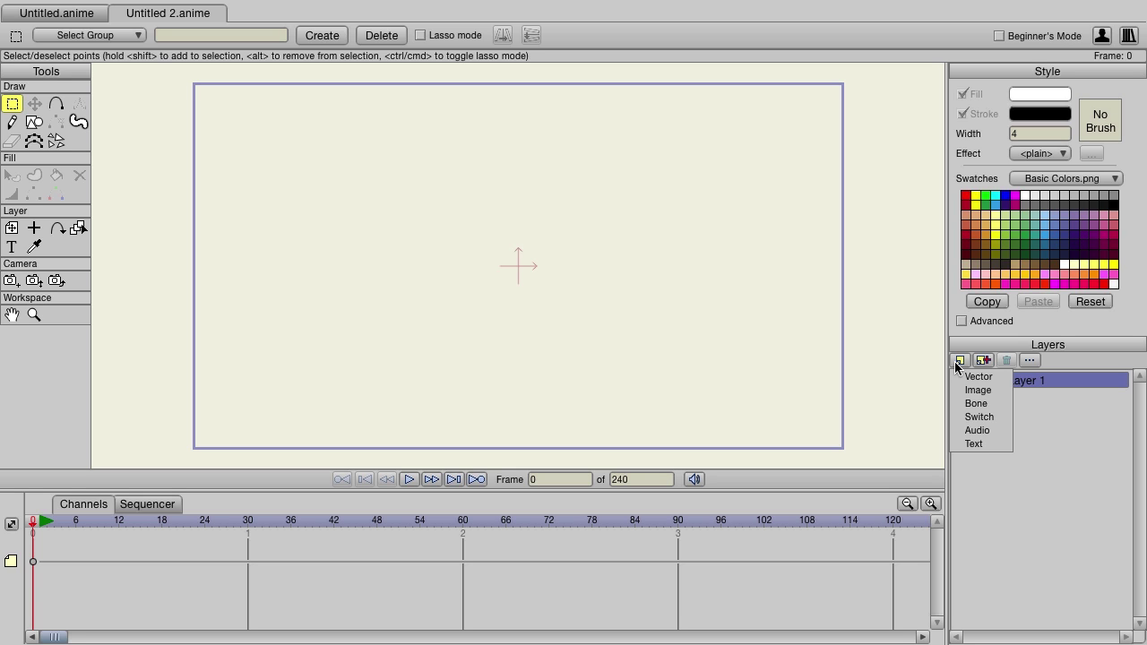
click(1065, 469)
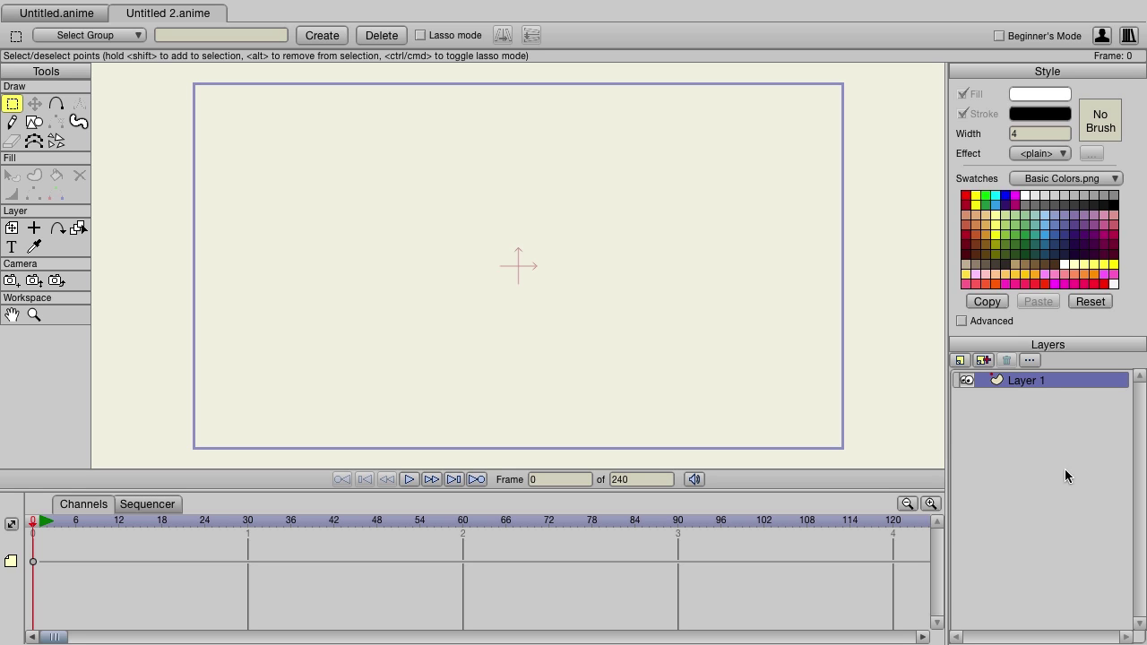
Draw a wavy outline from the upper left across the canvas, welding the last point to the first.
click(59, 105)
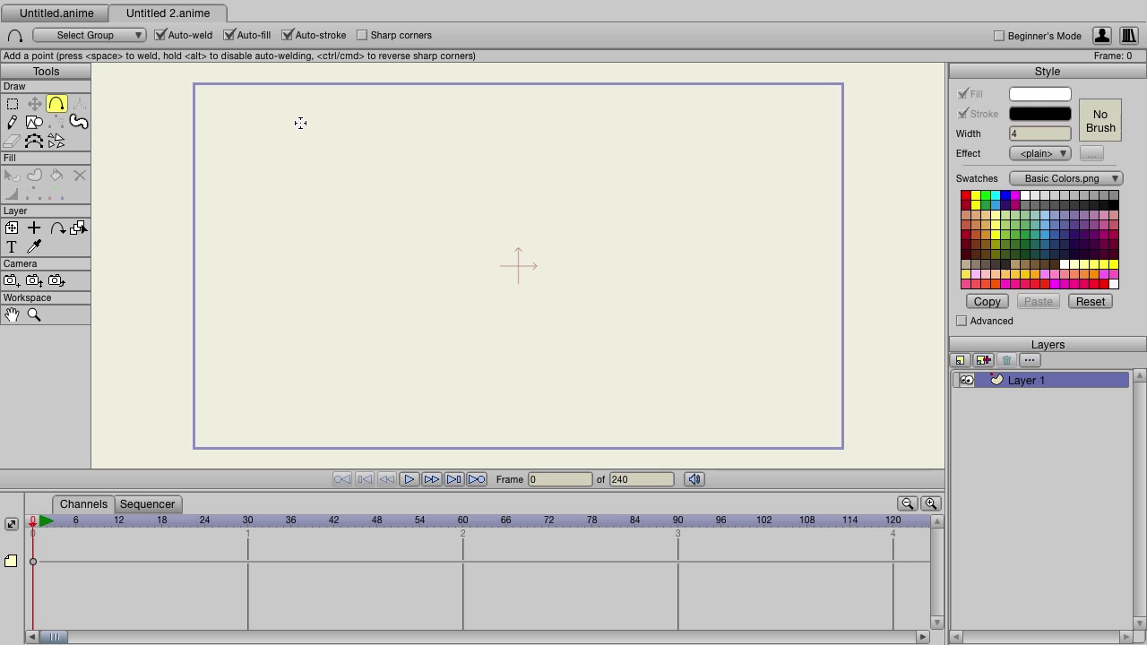
drag(263, 123, 462, 165)
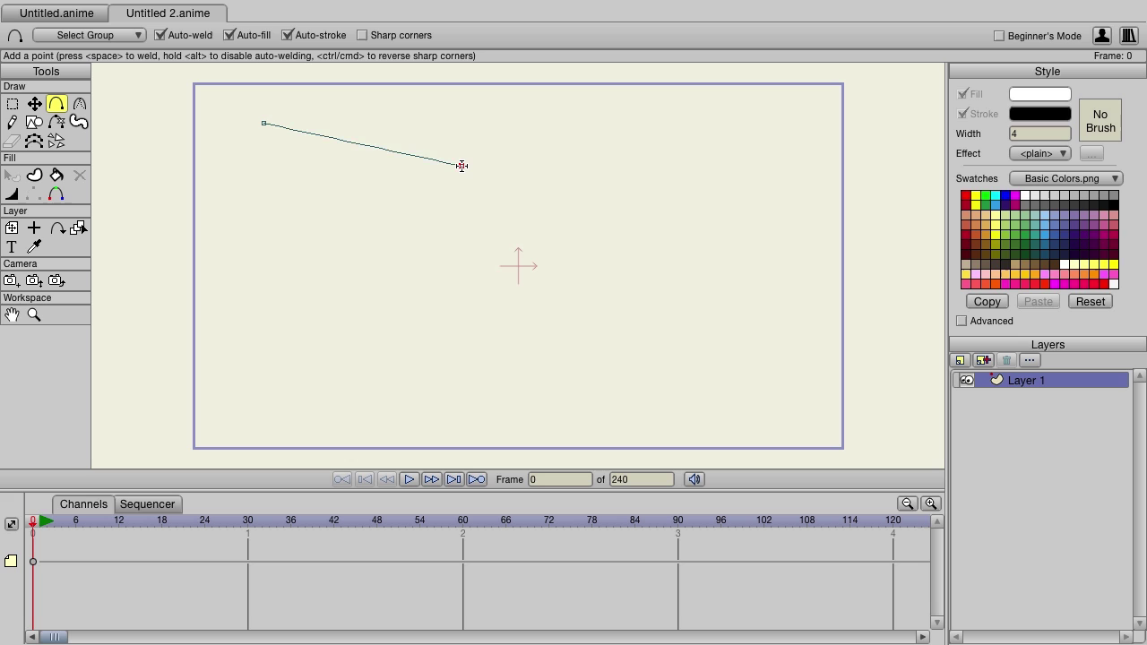
mouse_move(462, 165)
mouse_down()
mouse_move(619, 120)
mouse_move(819, 205)
mouse_move(700, 327)
mouse_move(618, 208)
mouse_move(408, 294)
mouse_move(346, 200)
mouse_up()
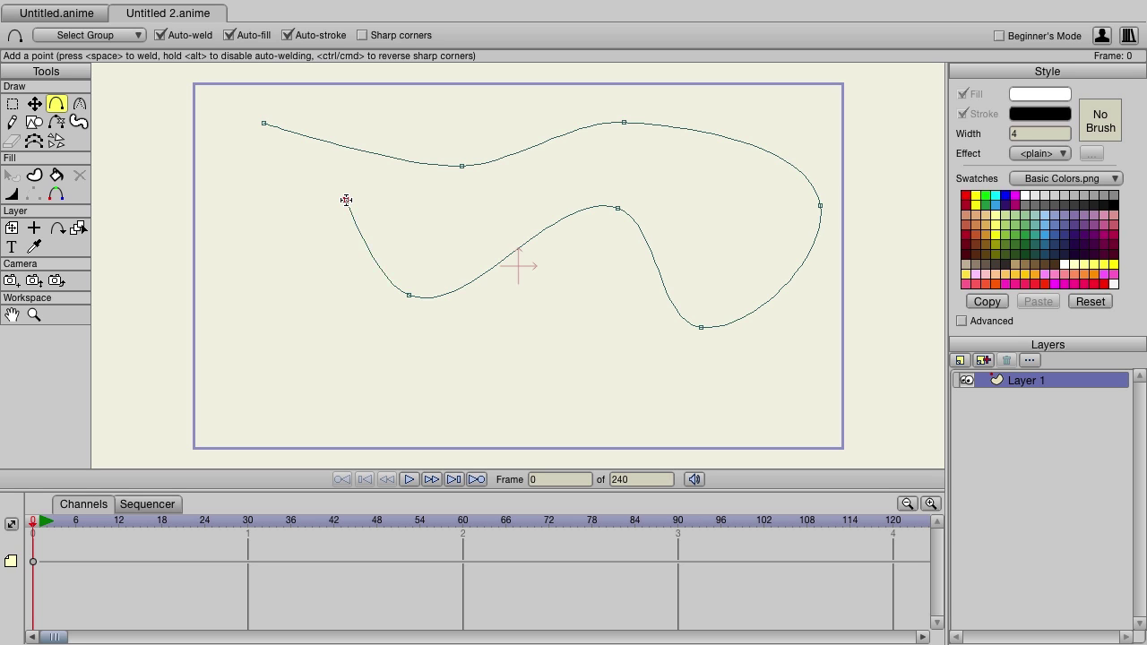
drag(346, 200, 258, 126)
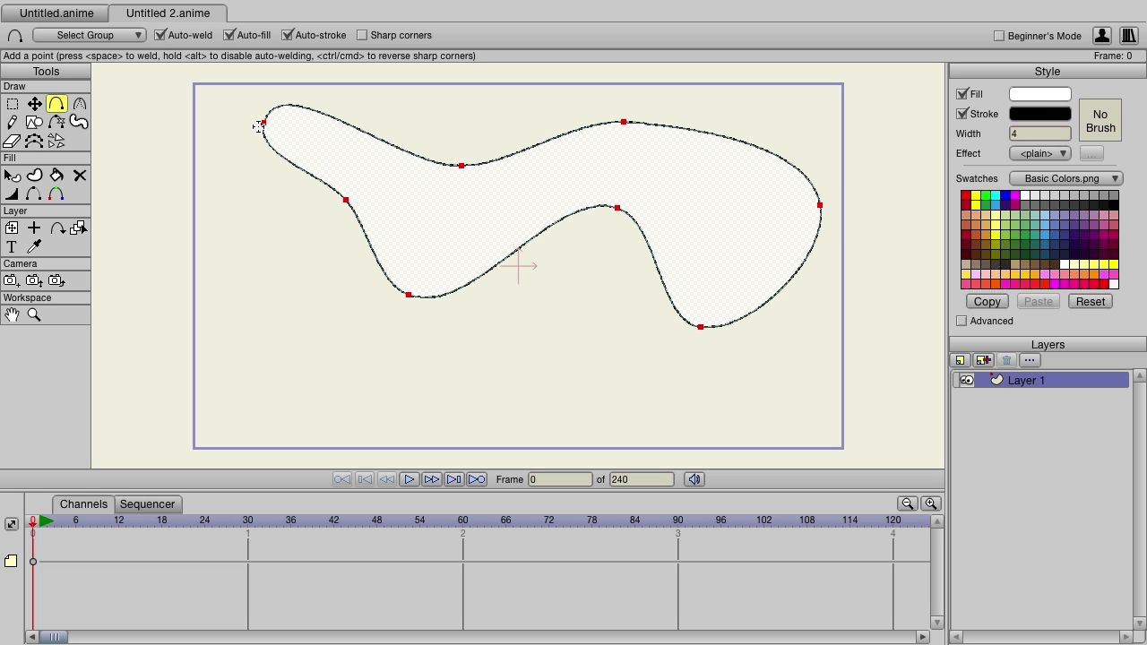
Set the blob's fill to dusky red 9C5D5D and its outline to dark green 29780E.
click(1039, 95)
drag(614, 230, 588, 254)
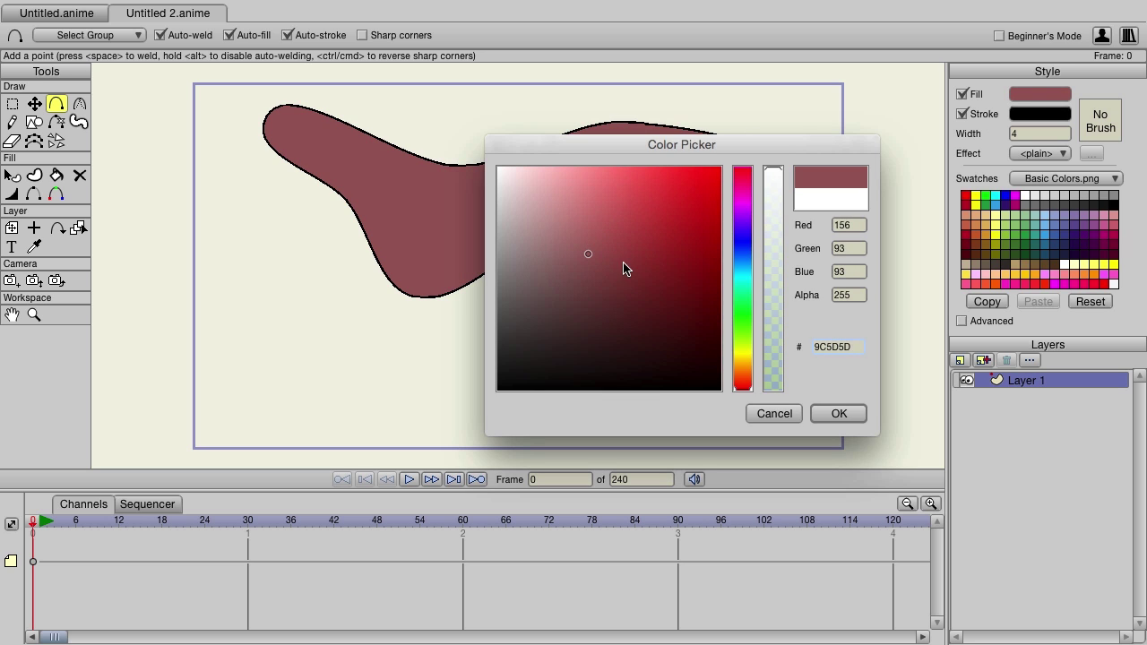
click(816, 408)
click(1050, 115)
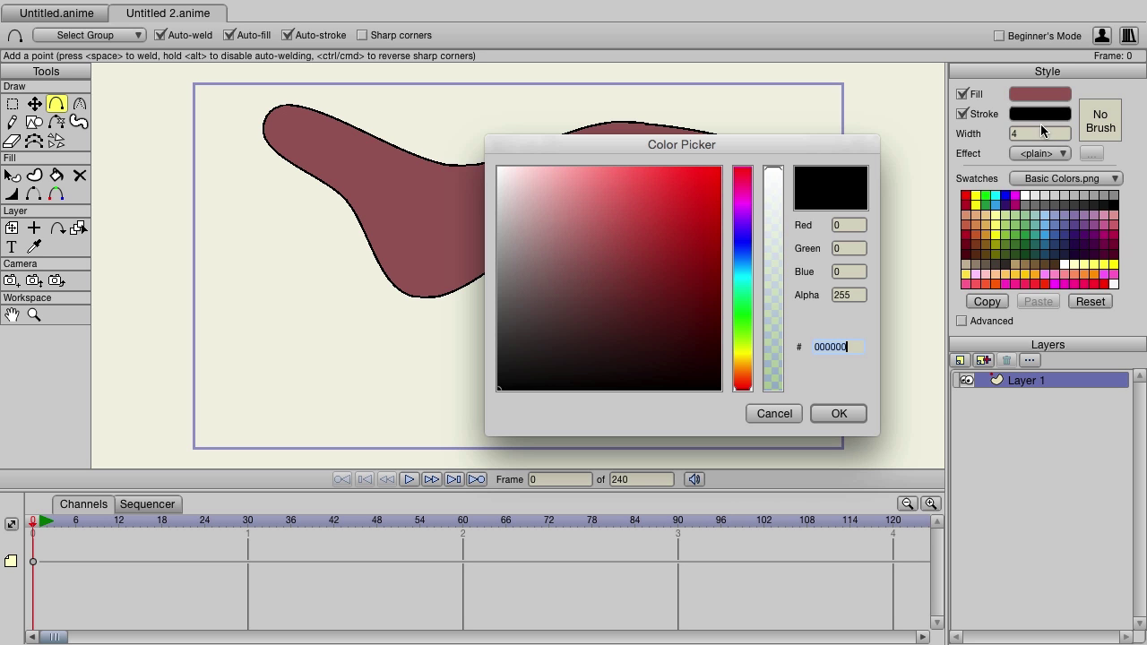
click(737, 319)
click(696, 277)
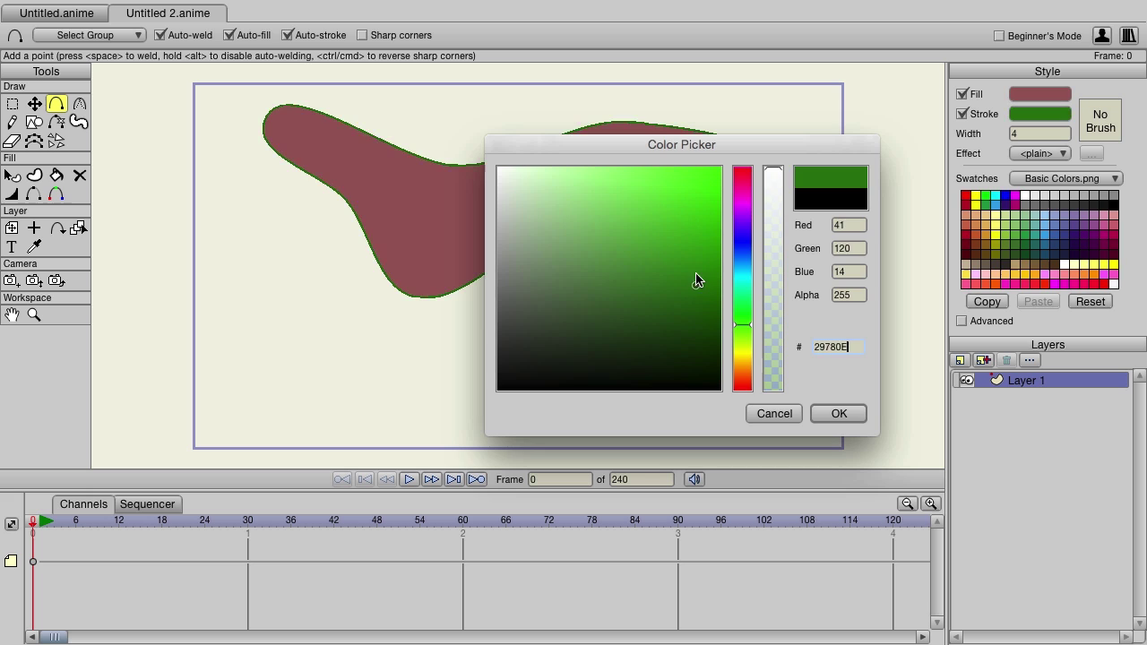
click(839, 413)
Change the outline stroke width to 31.
click(1050, 133)
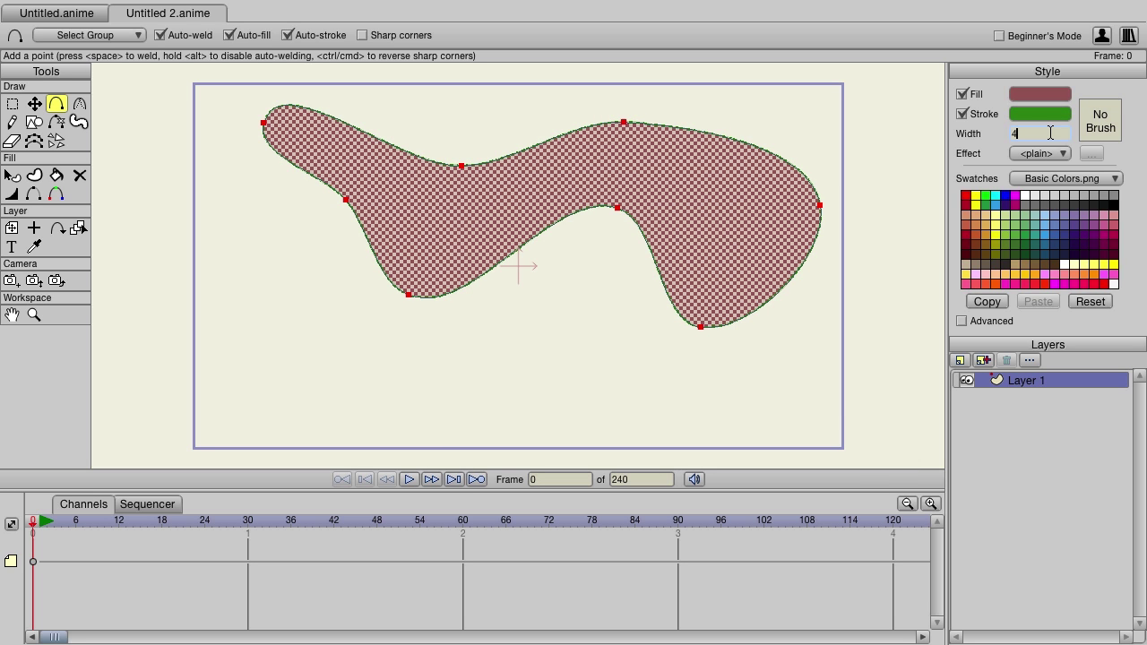
text(17)
double_click(1050, 133)
text(31)
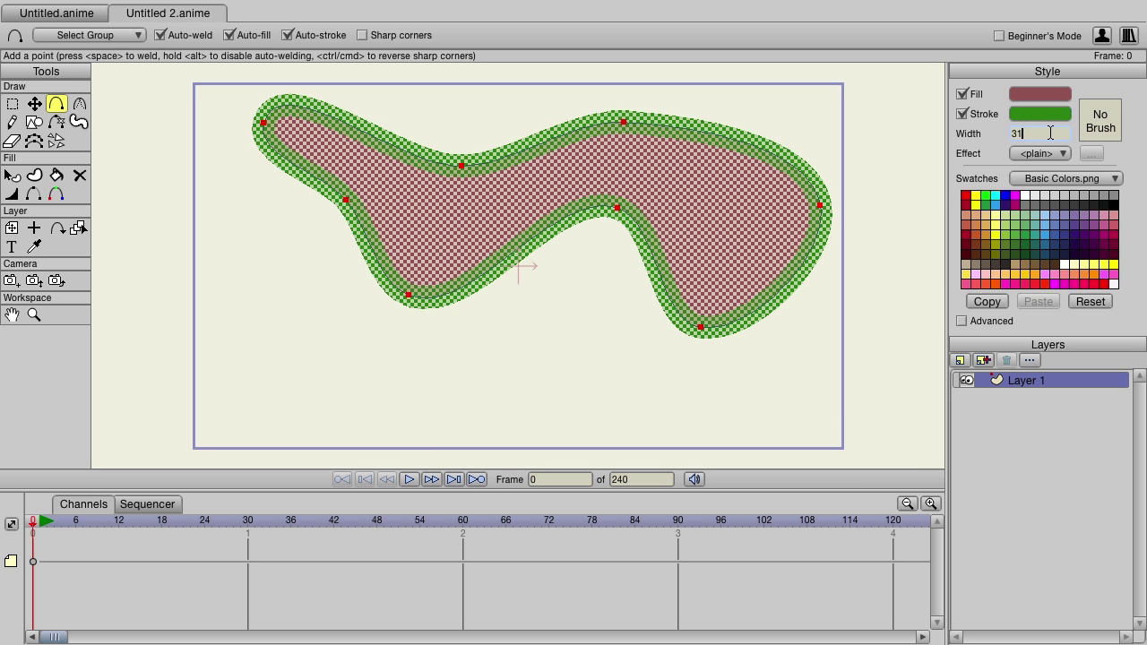
key(Return)
Give the outline the grassy Brush505.png after trying a rough and a soft brush.
click(1100, 121)
click(592, 247)
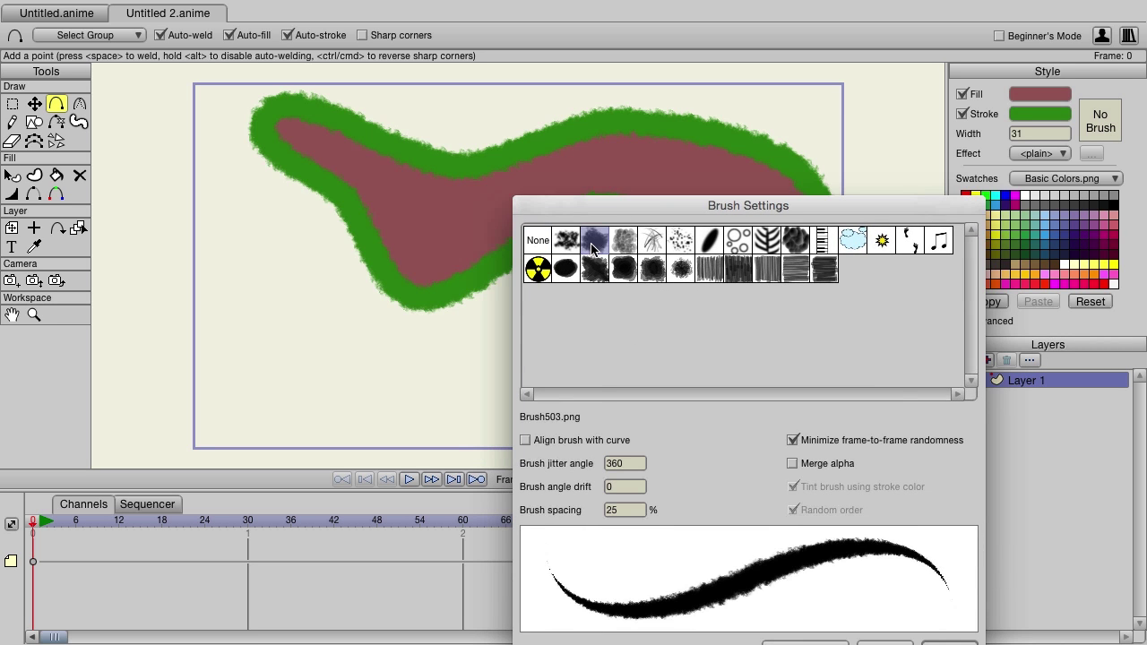
click(629, 243)
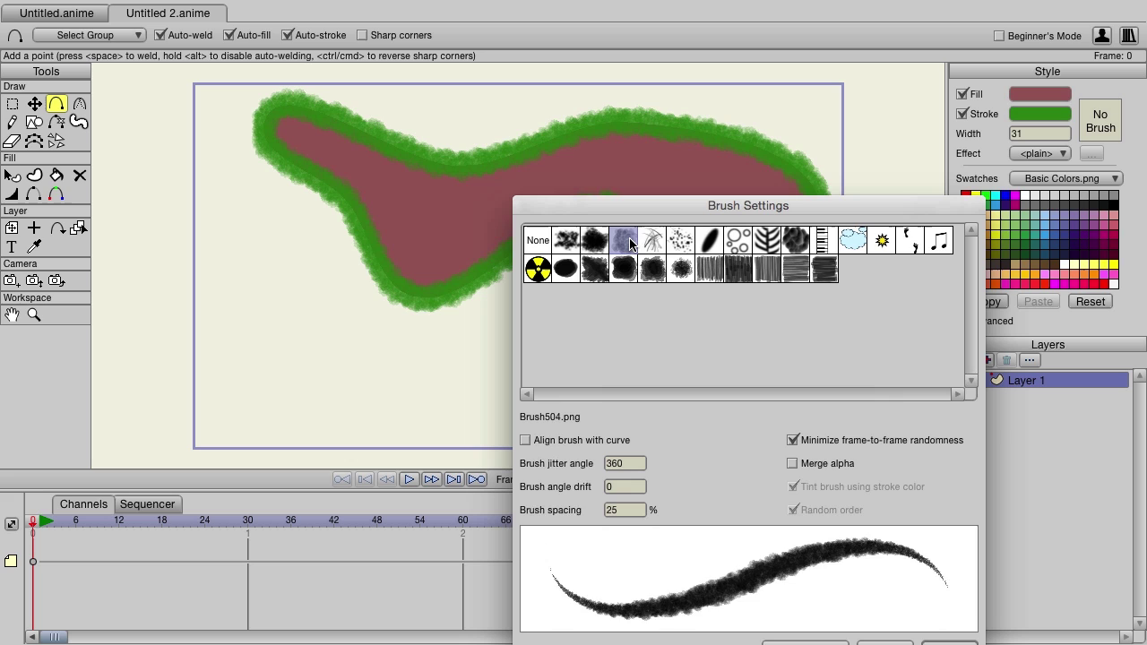
click(651, 244)
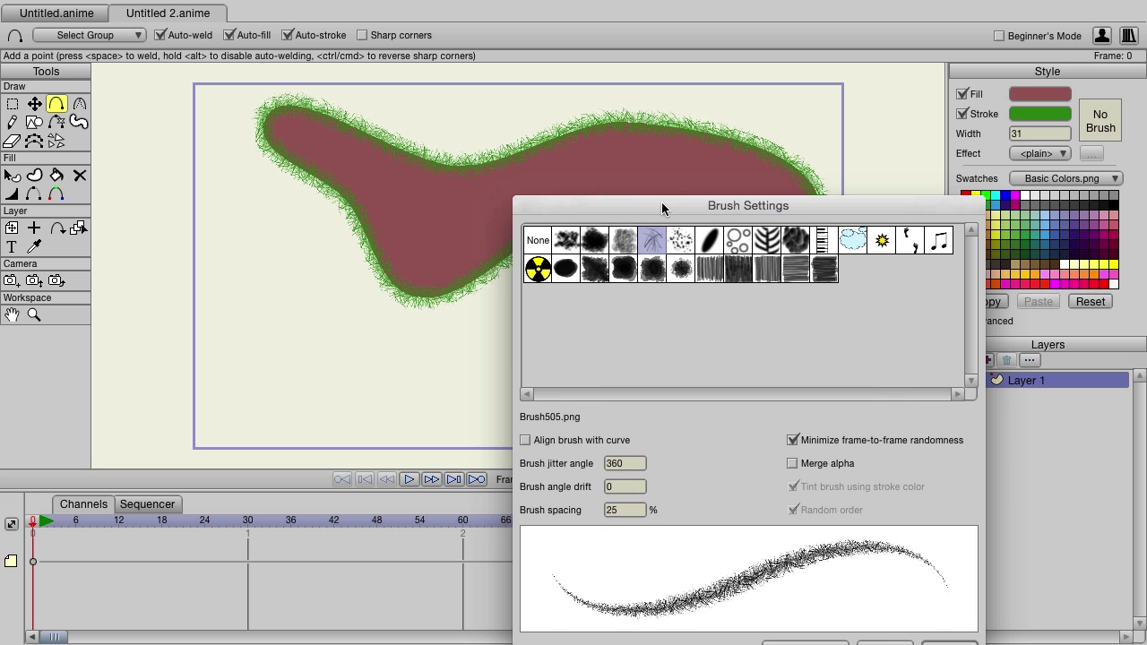
drag(661, 204, 671, 141)
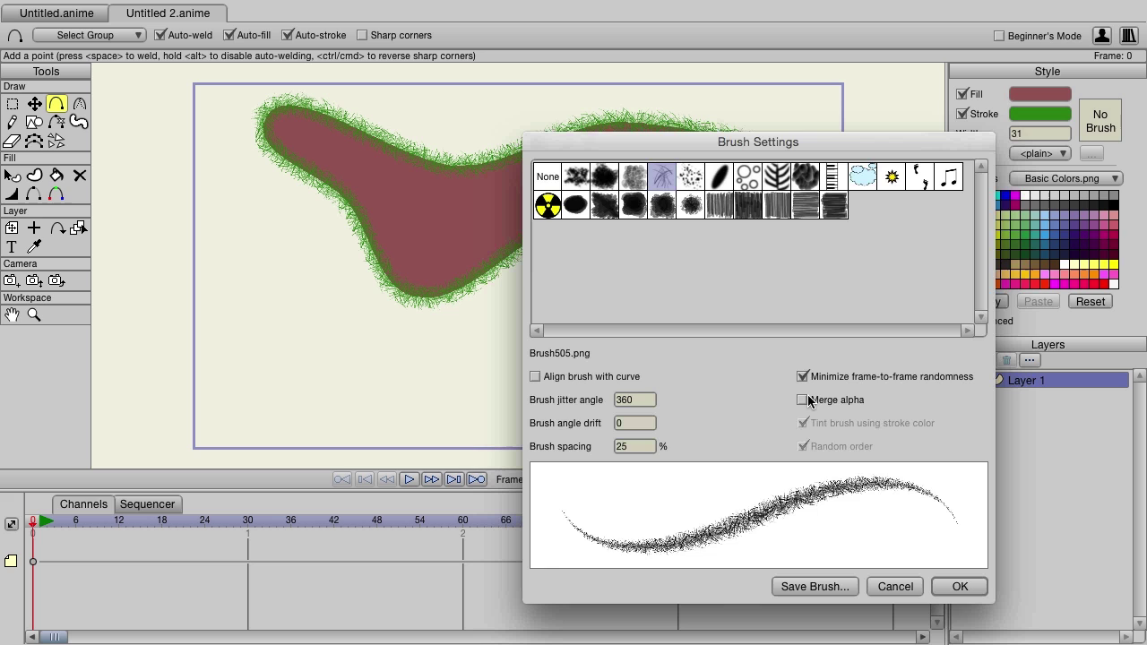
Set the brush angle drift to about 6 and apply the brush settings.
click(640, 423)
scroll(639, 423, up, 6)
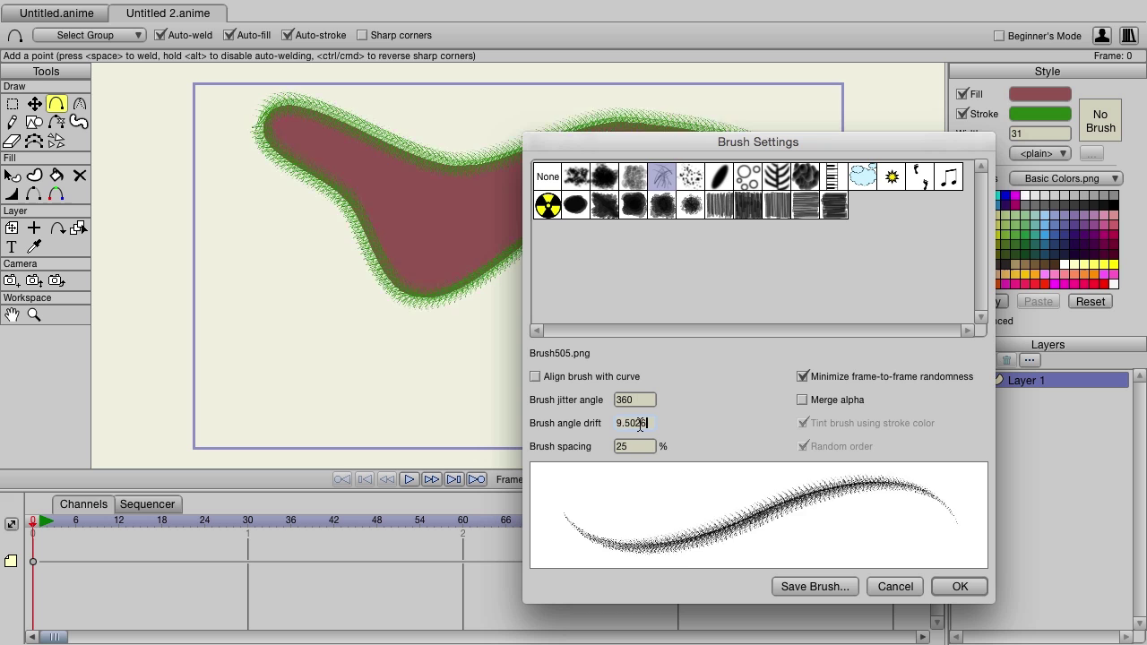
scroll(640, 424, up, 1)
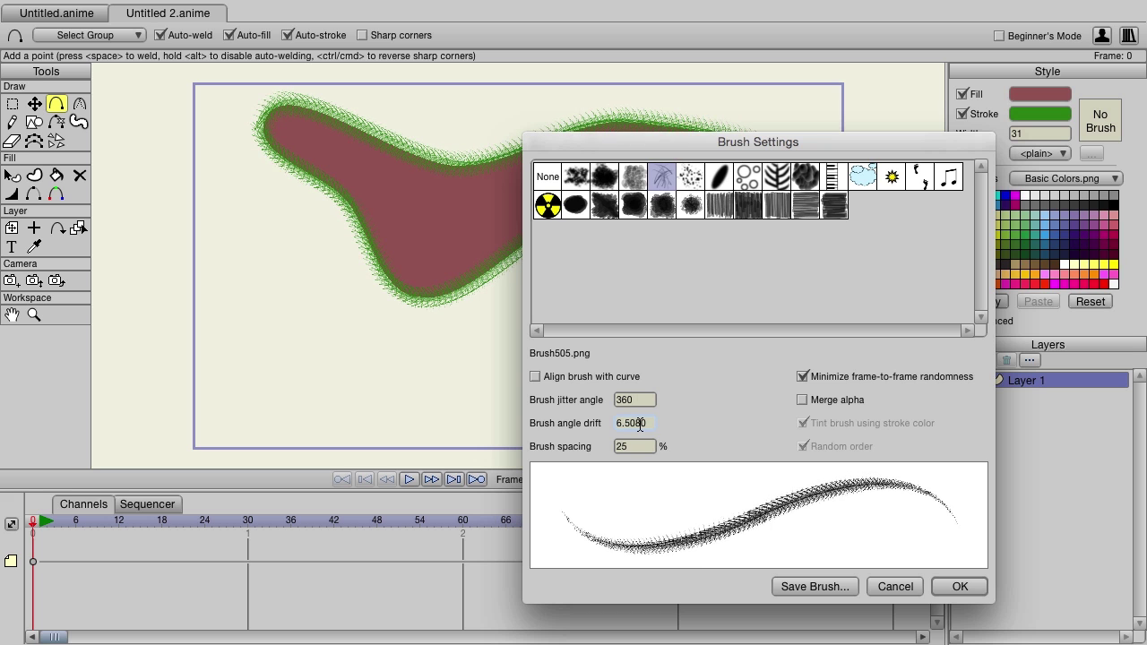
scroll(640, 424, up, 1)
scroll(640, 424, up, 1)
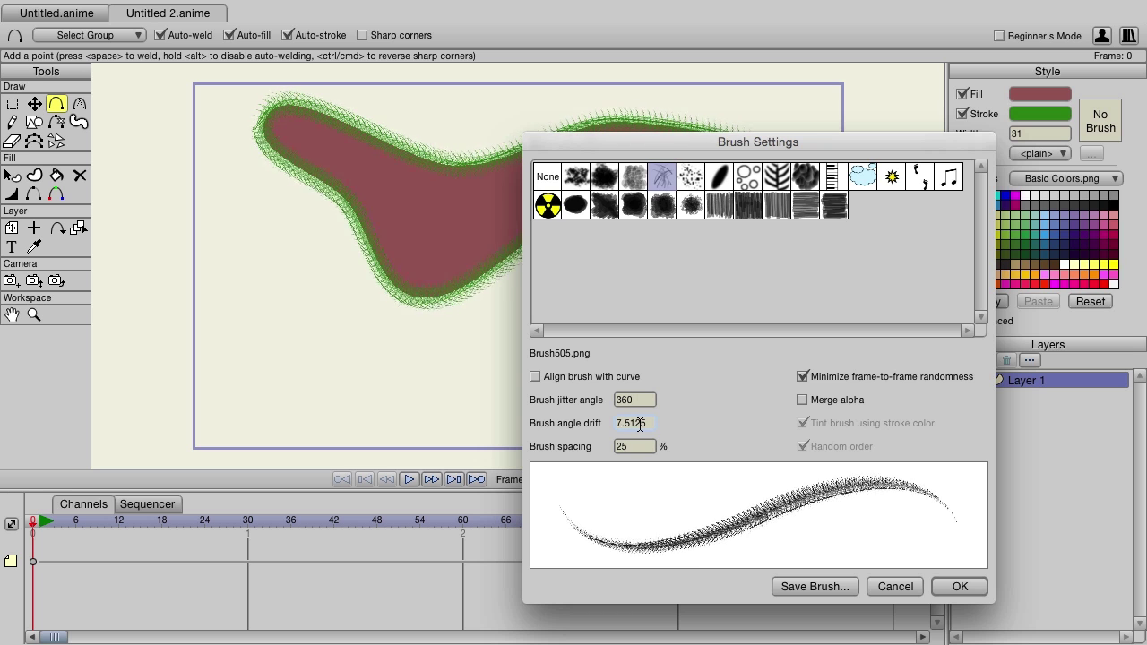
scroll(639, 424, down, 2)
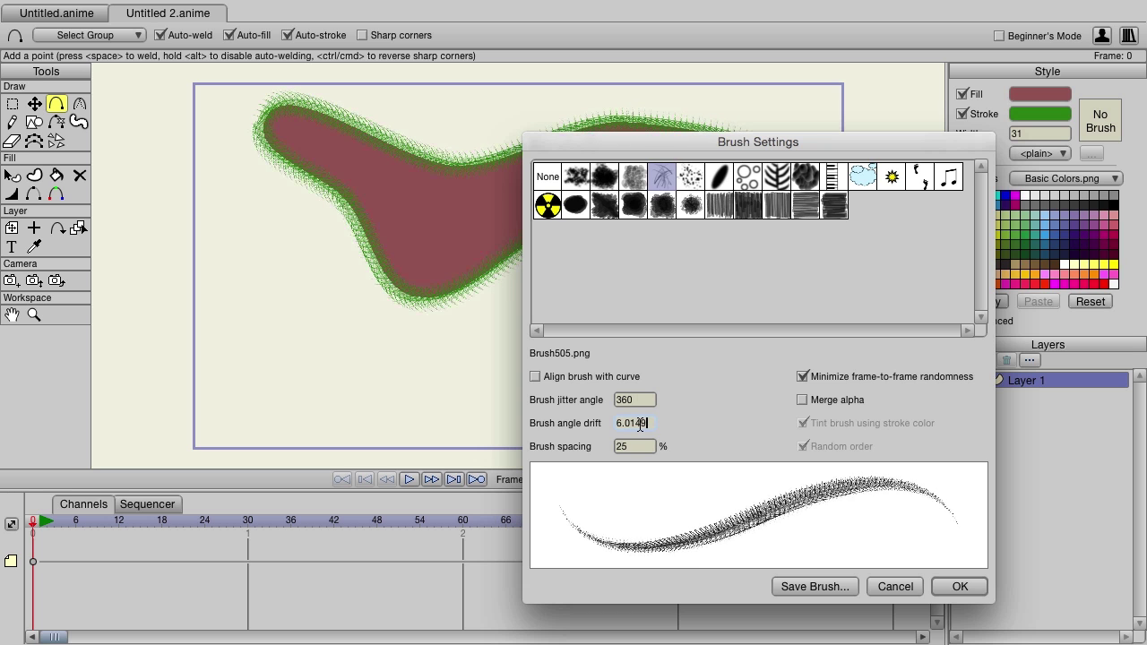
click(962, 585)
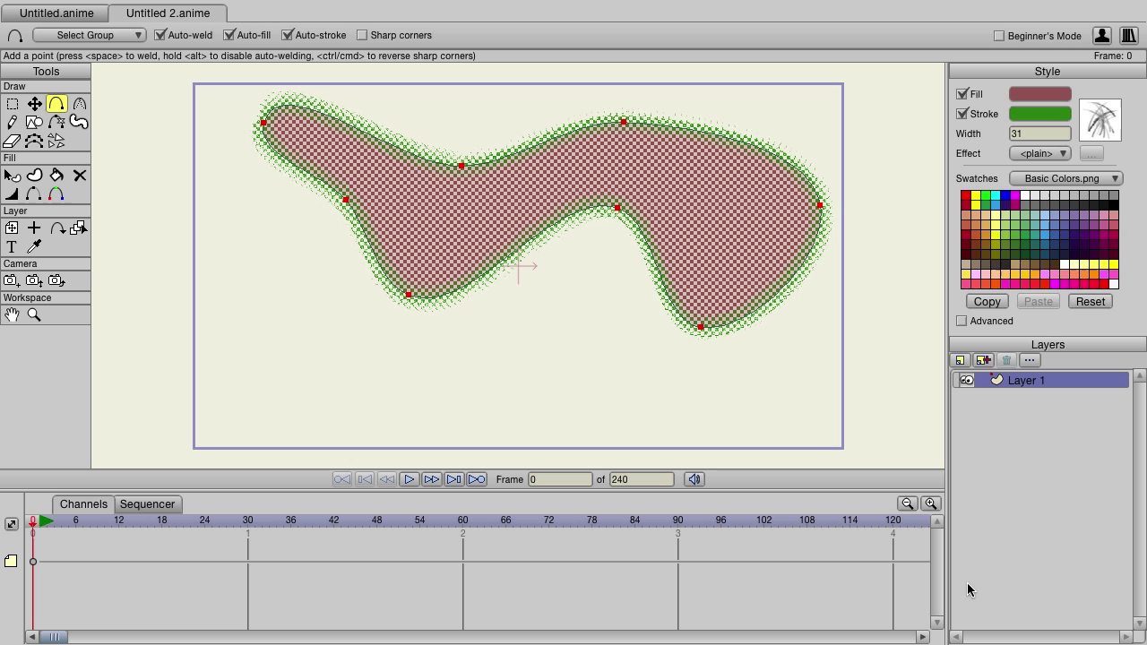
Apply the Shaded effect to the blob and accept its settings.
click(1048, 154)
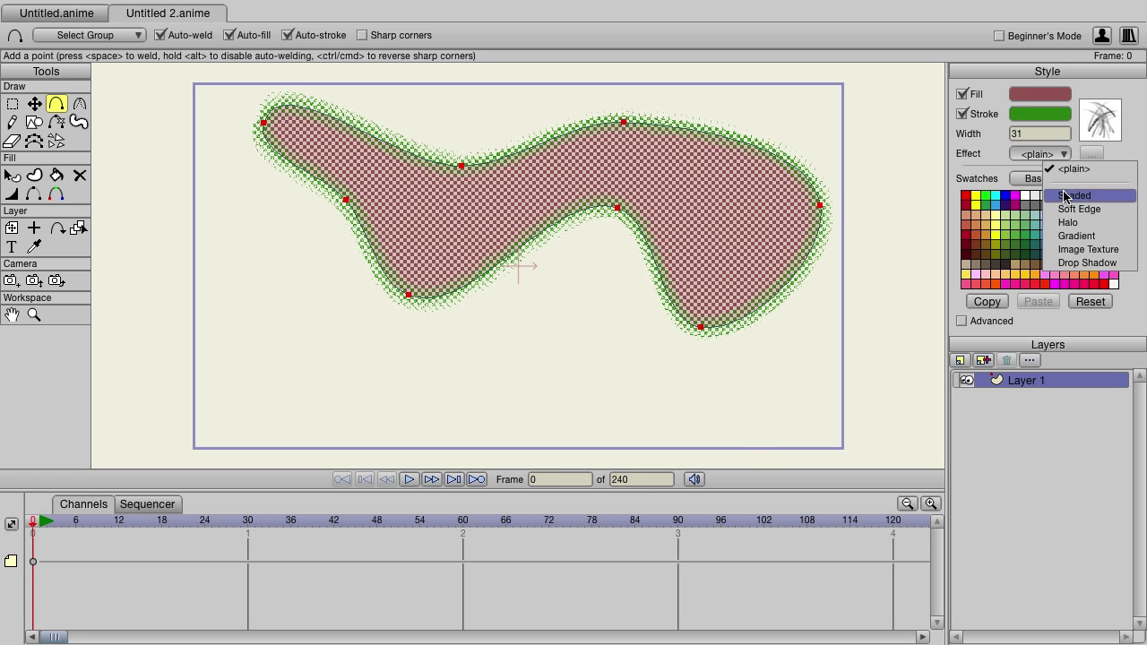
click(1064, 195)
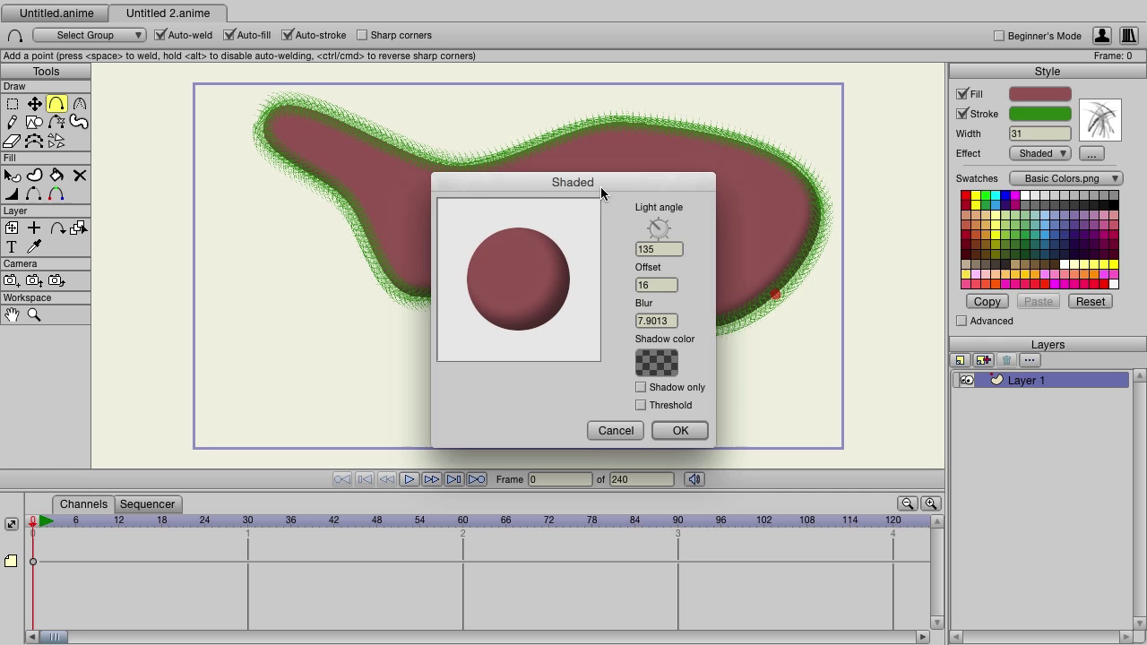
mouse_move(600, 186)
mouse_down()
mouse_move(880, 185)
mouse_move(707, 374)
mouse_move(687, 211)
mouse_up()
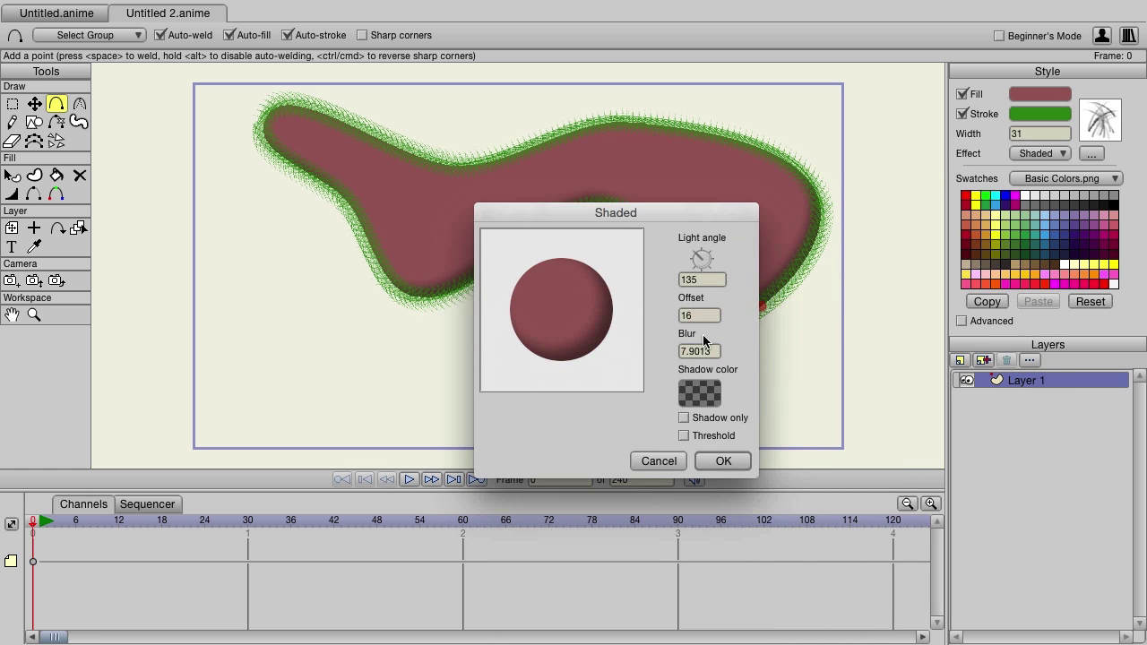
click(724, 461)
Switch the blob's effect to Halo, leaving its settings unchanged.
click(1038, 154)
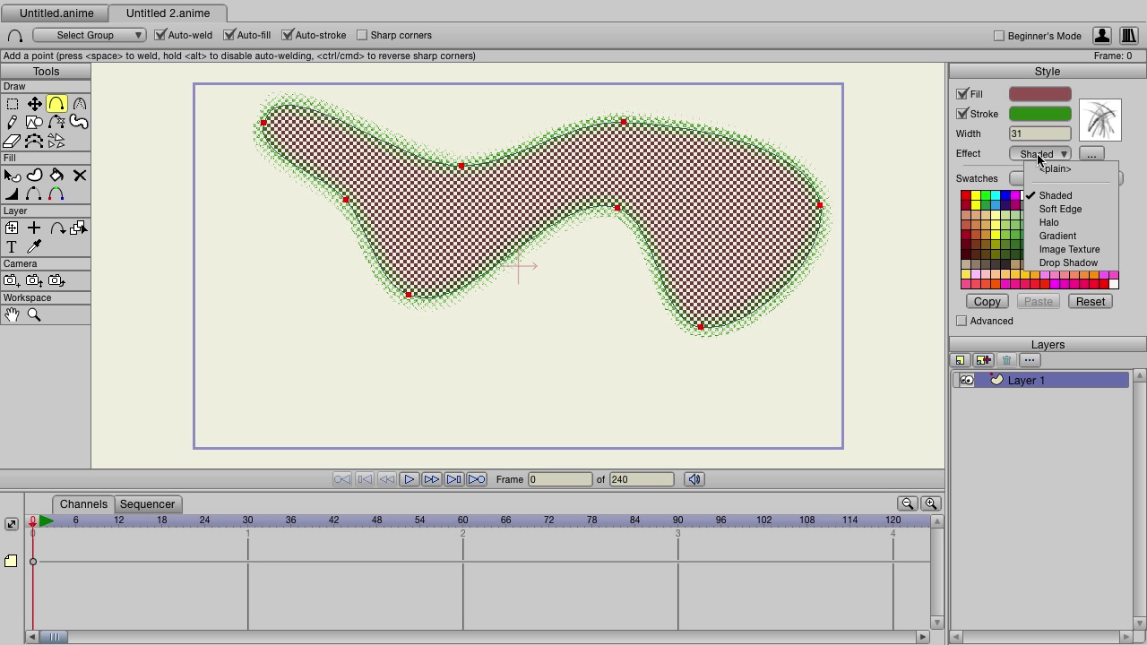
click(1048, 223)
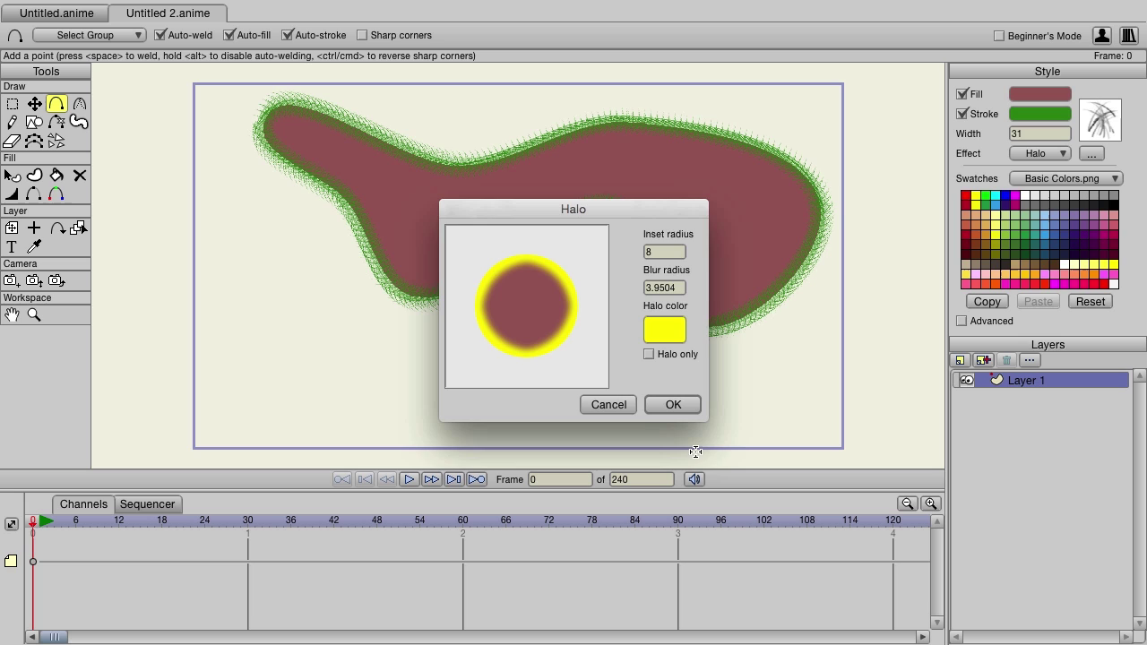
click(618, 404)
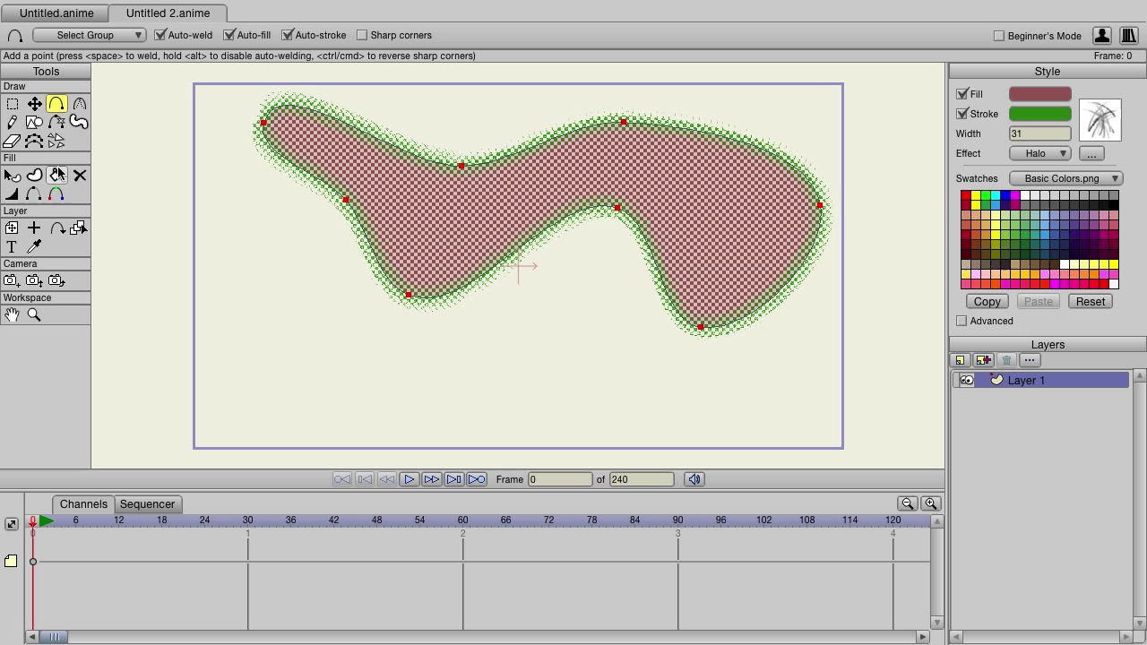
Shift Layer 1 to -0.84, -0.79, rotate it to about -95°, and stretch it to 1.04 vertically.
click(12, 229)
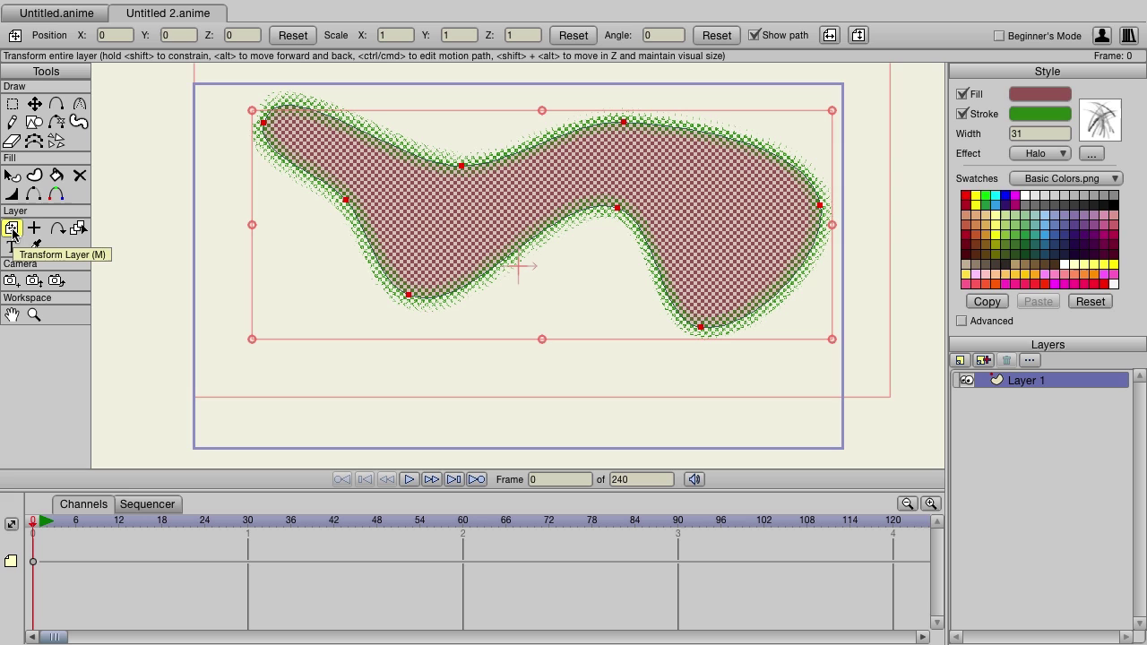
drag(606, 160, 582, 181)
drag(777, 116, 620, 381)
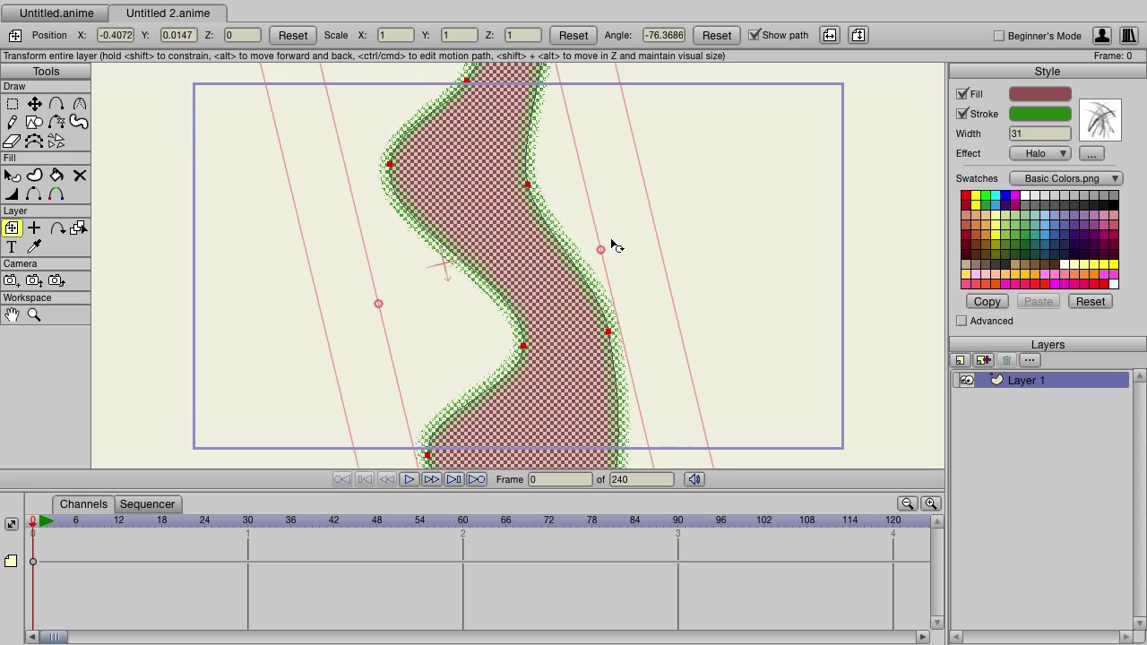
mouse_move(601, 251)
mouse_down()
mouse_move(809, 195)
mouse_move(614, 271)
mouse_up()
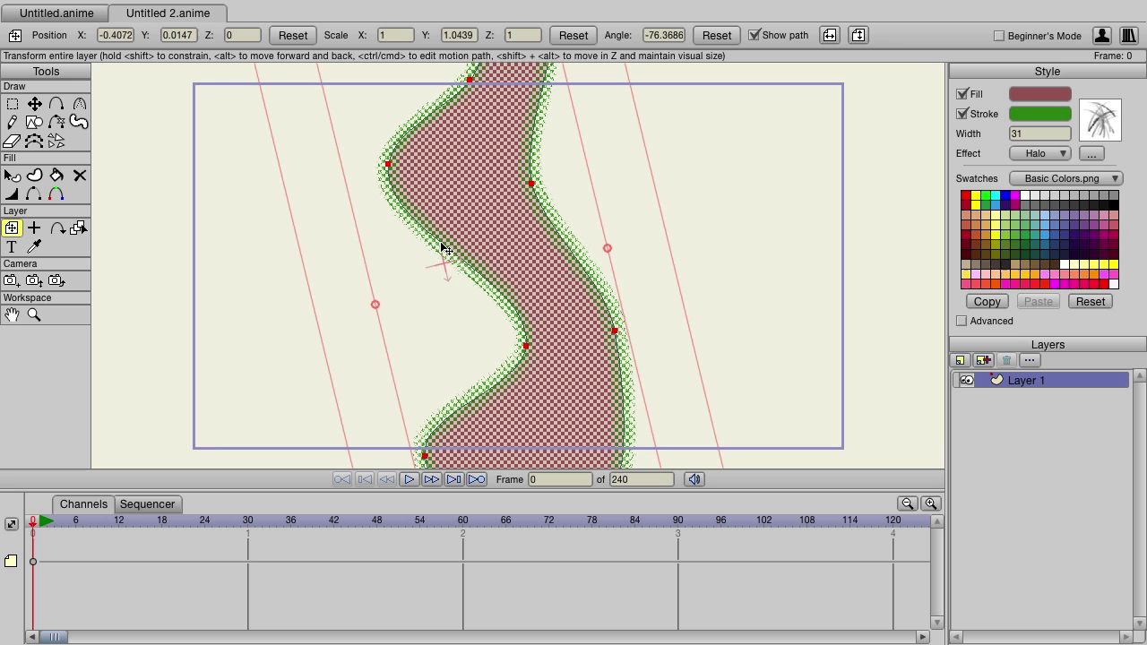
drag(627, 251, 671, 313)
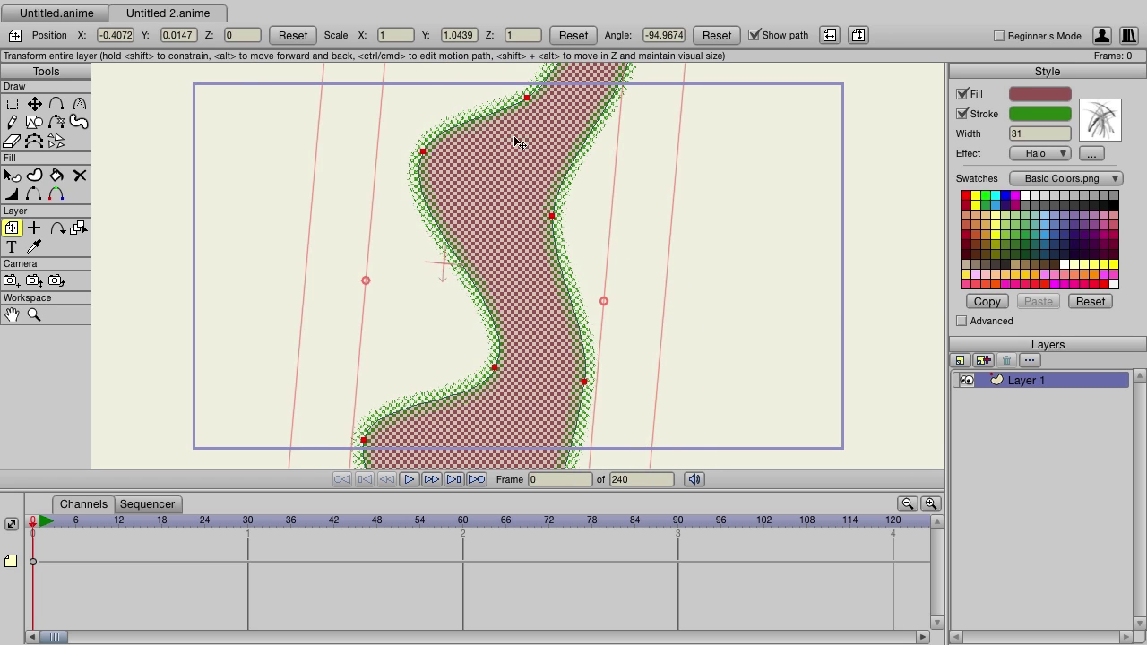
drag(532, 102, 463, 267)
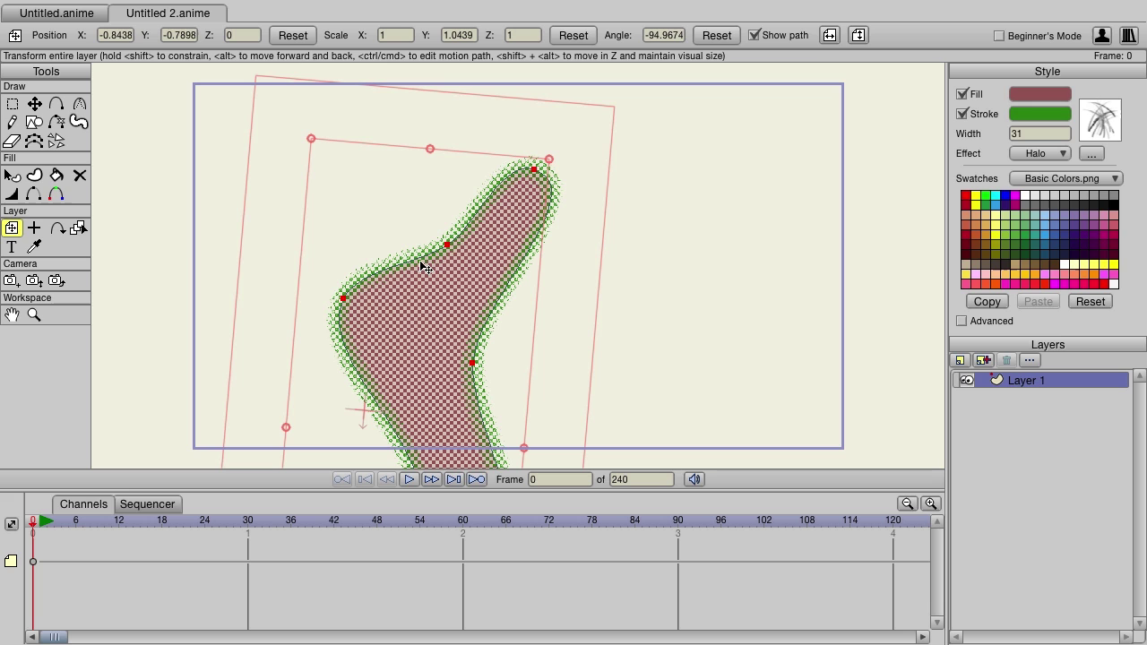
Place Layer 1's origin at the blob's top tip and rotate the layer to about -77.5°.
click(38, 229)
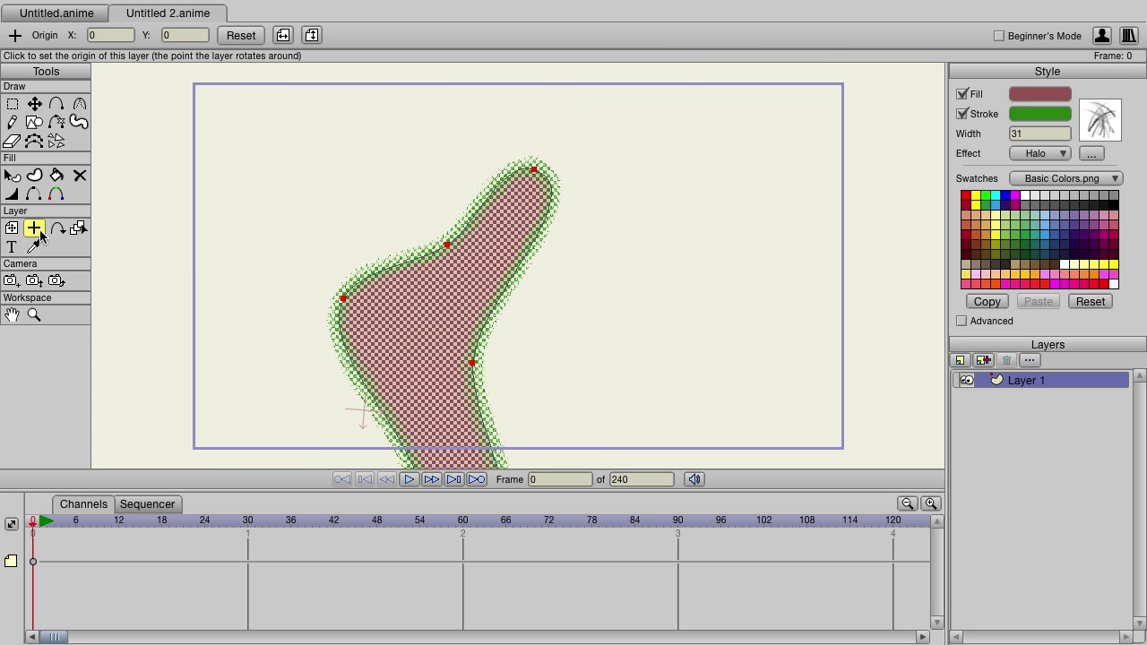
click(535, 169)
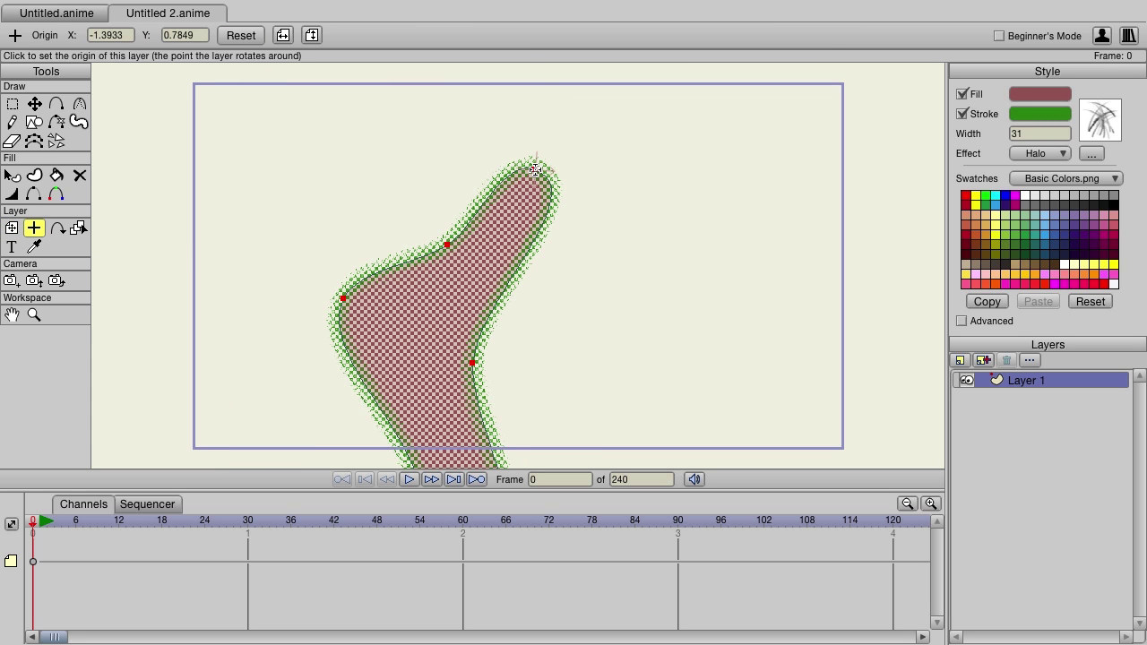
click(12, 227)
drag(571, 170, 597, 118)
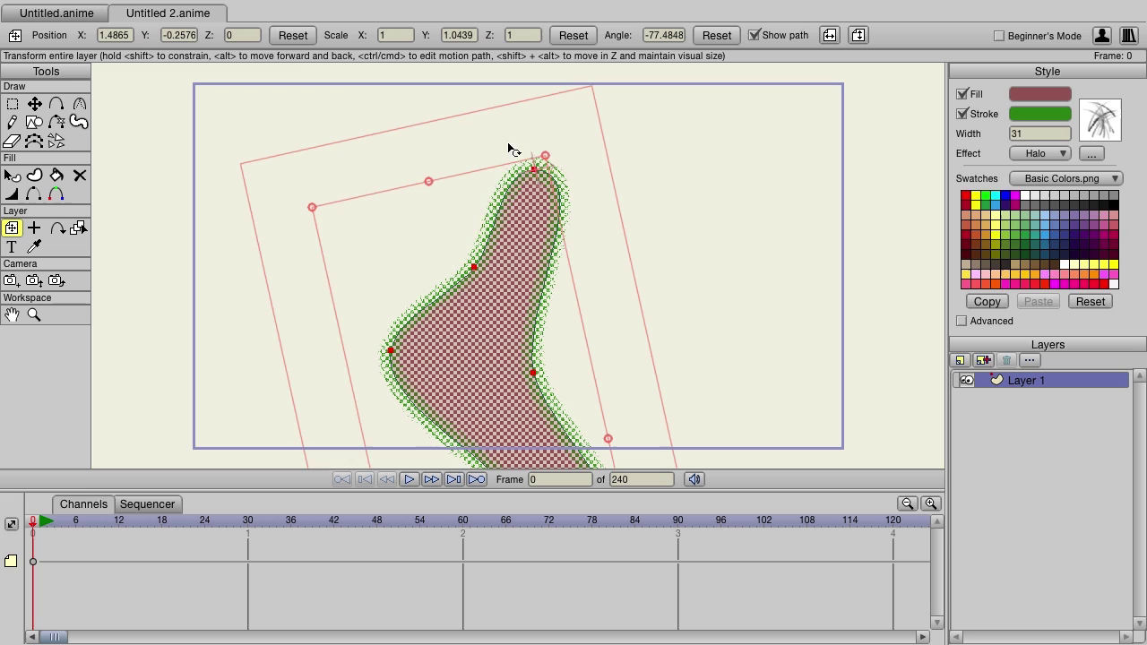
Pan the camera and zoom it in to a 29.85° field of view.
click(12, 281)
drag(466, 251, 474, 202)
click(34, 280)
mouse_move(624, 195)
mouse_down()
mouse_move(615, 424)
mouse_move(627, 149)
mouse_move(642, 296)
mouse_move(643, 182)
mouse_up()
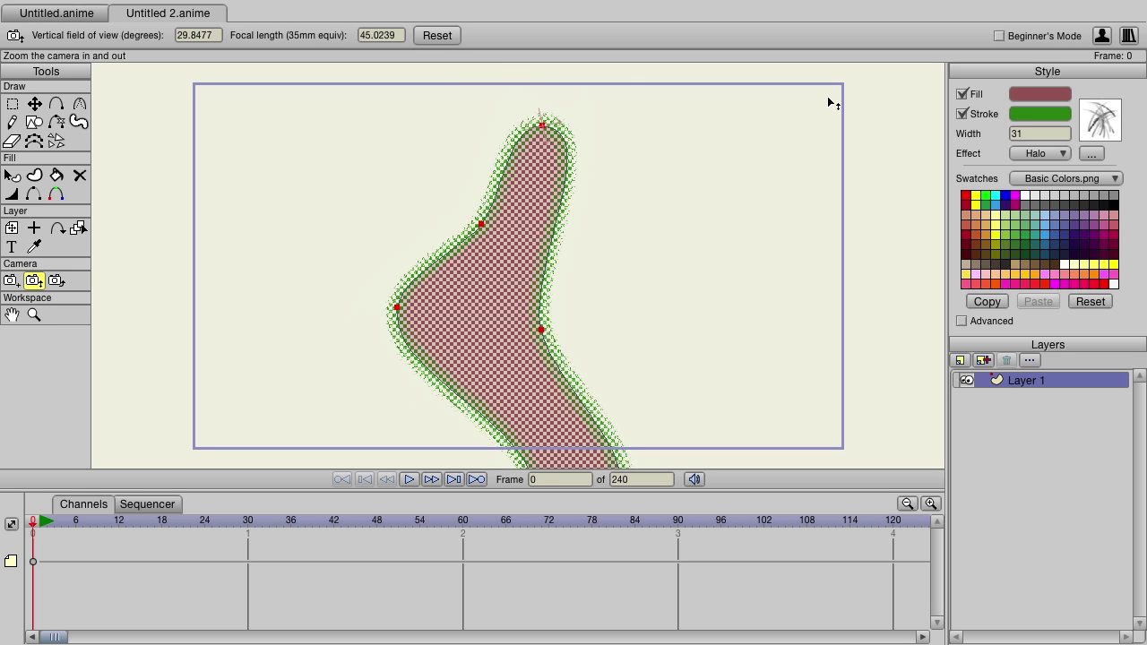
key(ctrl+Right)
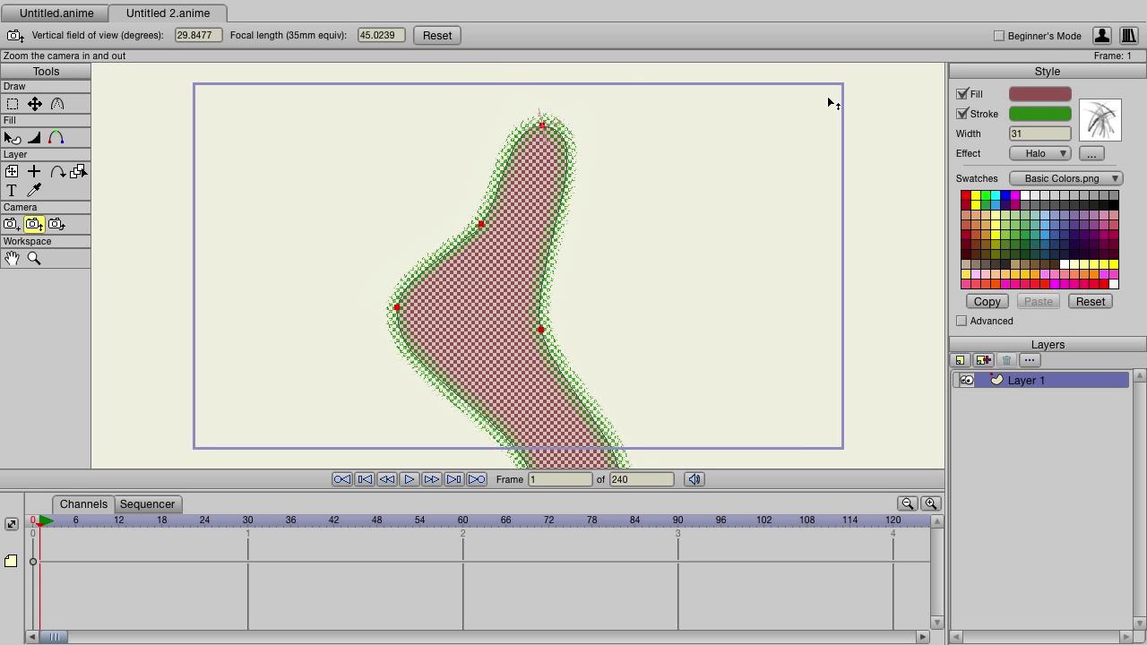
click(32, 527)
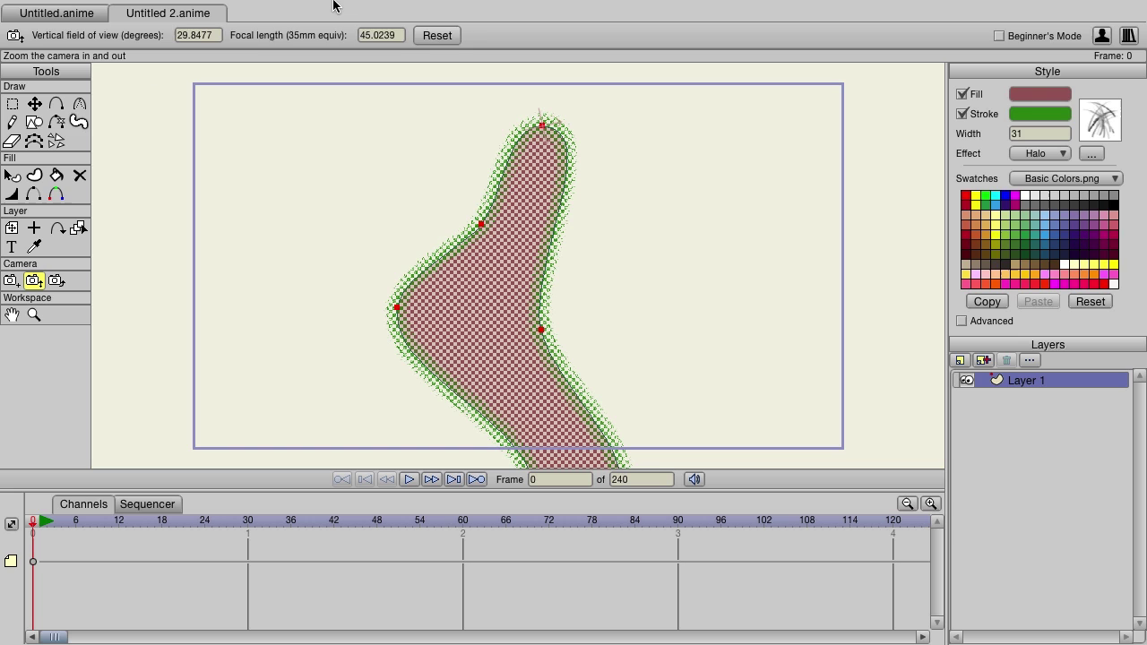
Open the Library from the Window menu and import Dragon from Characters > Anime Studio 11.
mouse_move(336, 6)
click(509, 11)
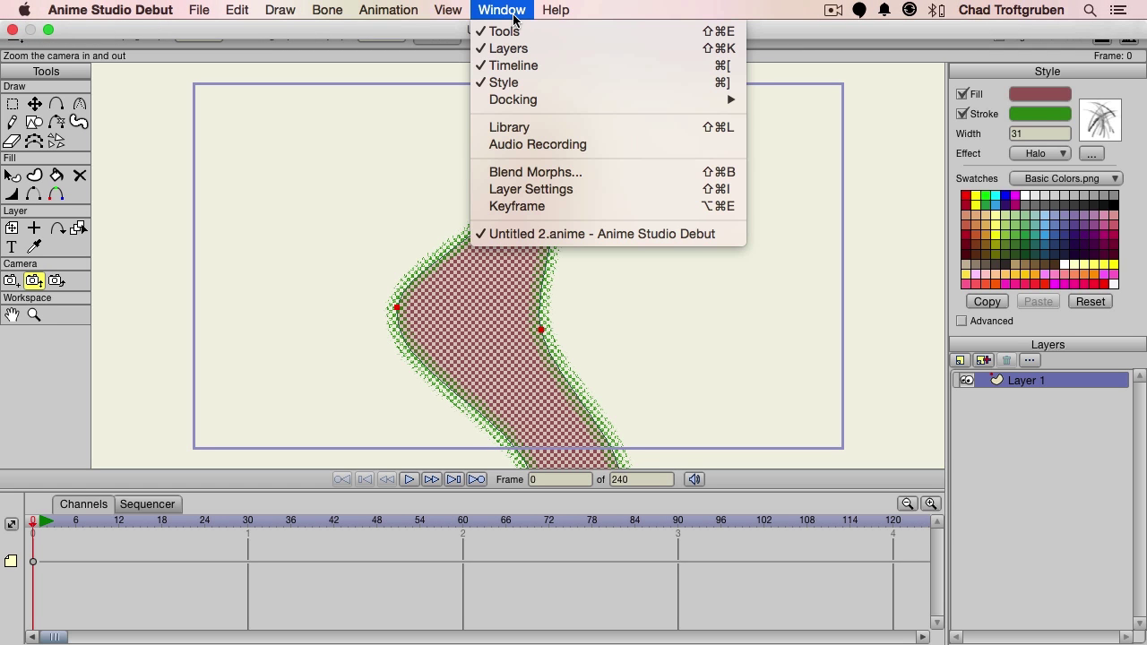
click(509, 130)
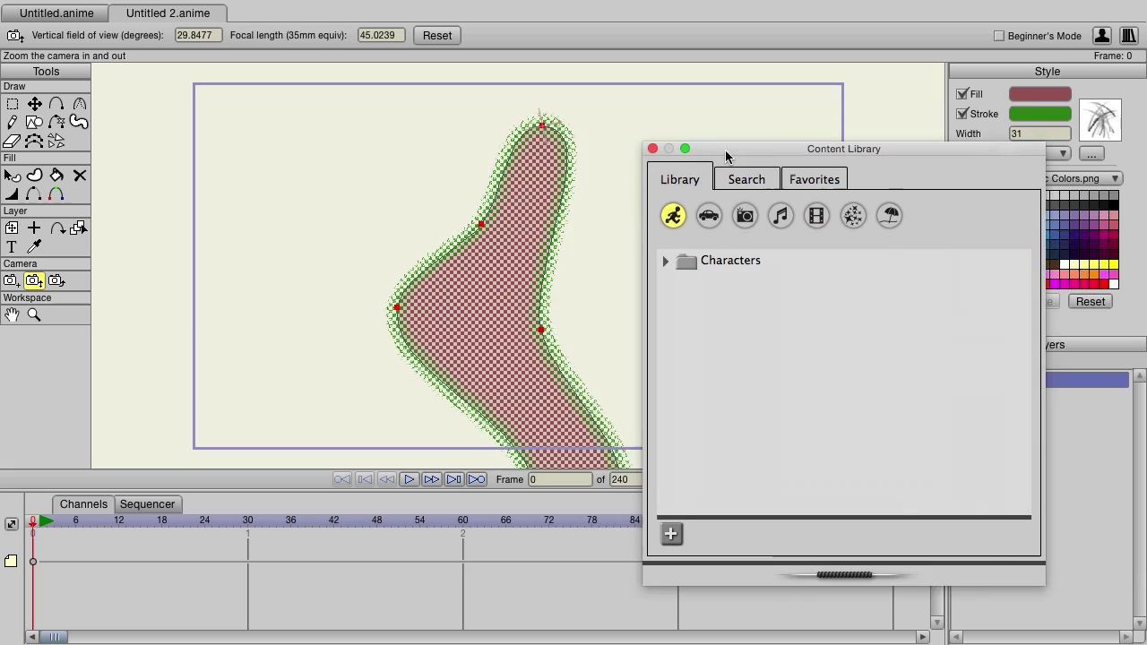
drag(727, 153, 613, 75)
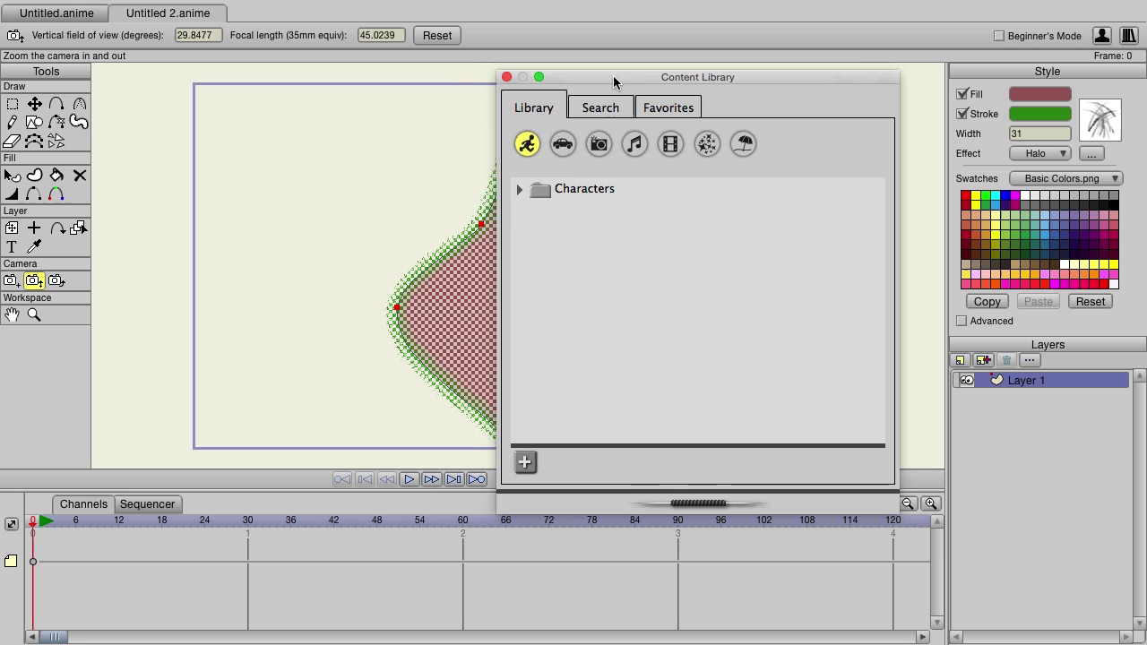
click(518, 190)
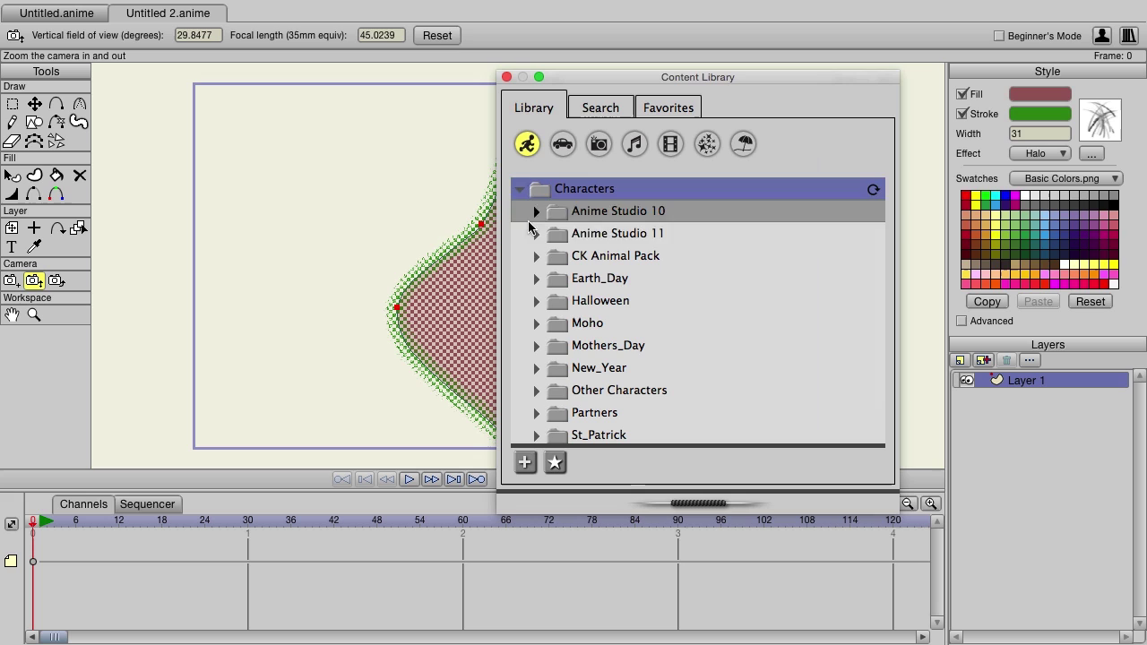
click(533, 233)
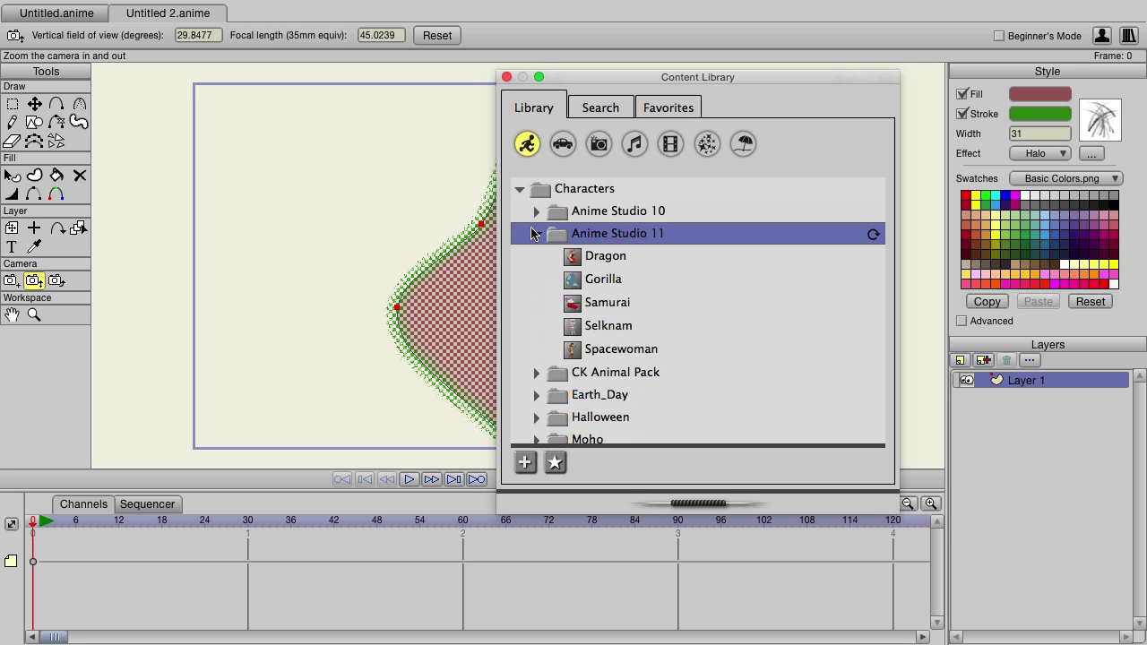
click(535, 256)
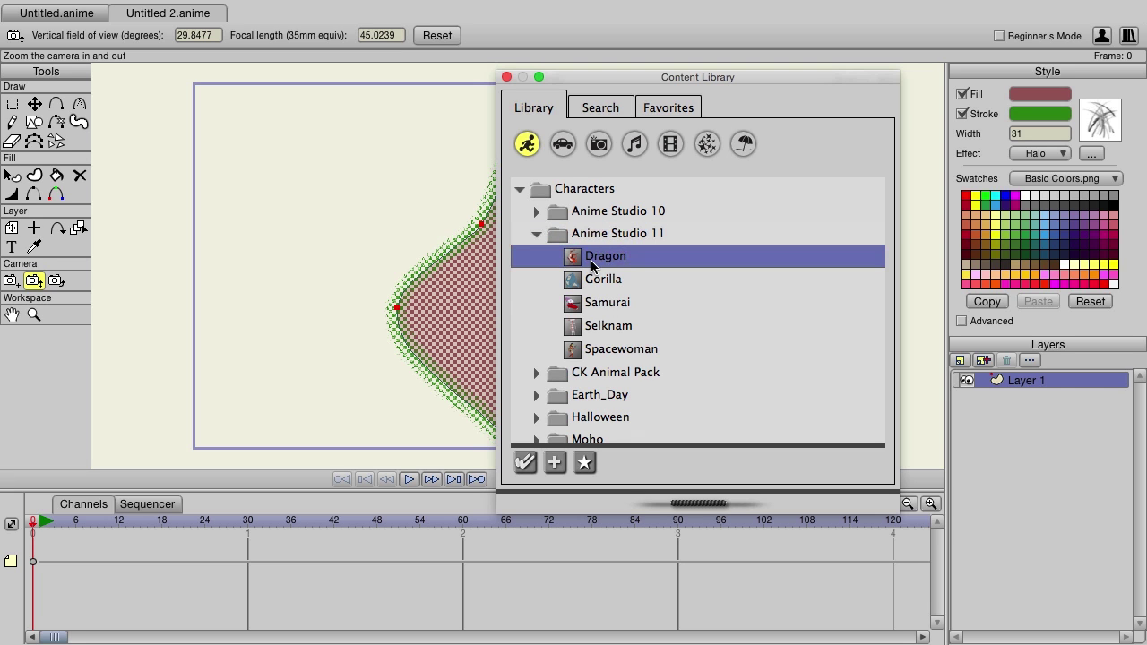
scroll(529, 434, down, 1)
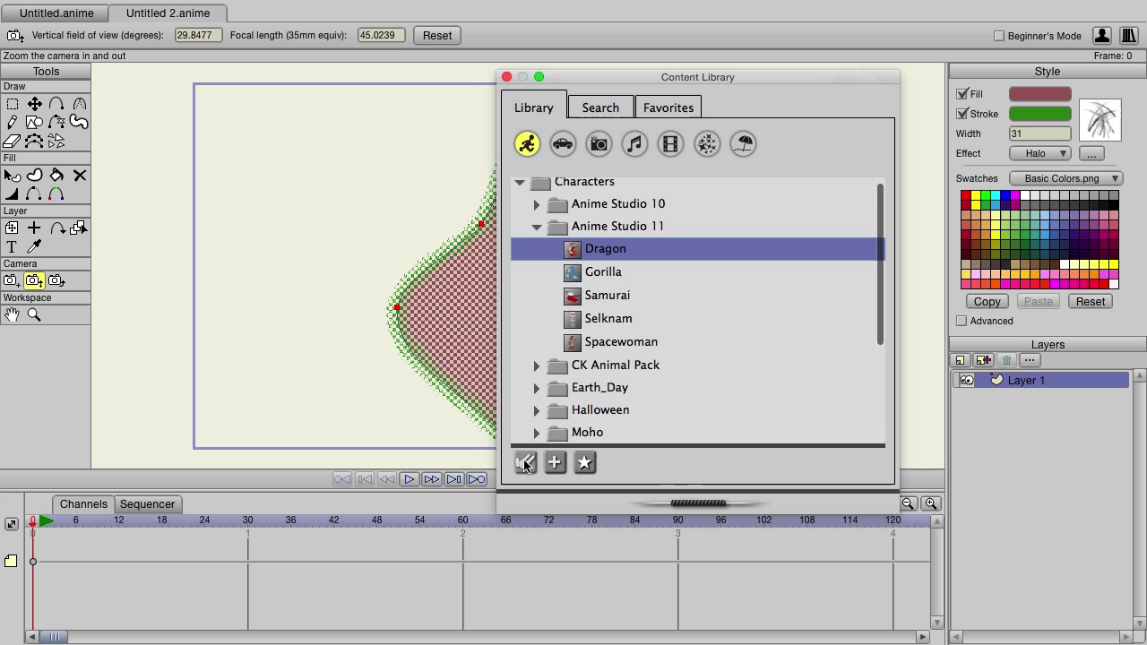
click(525, 463)
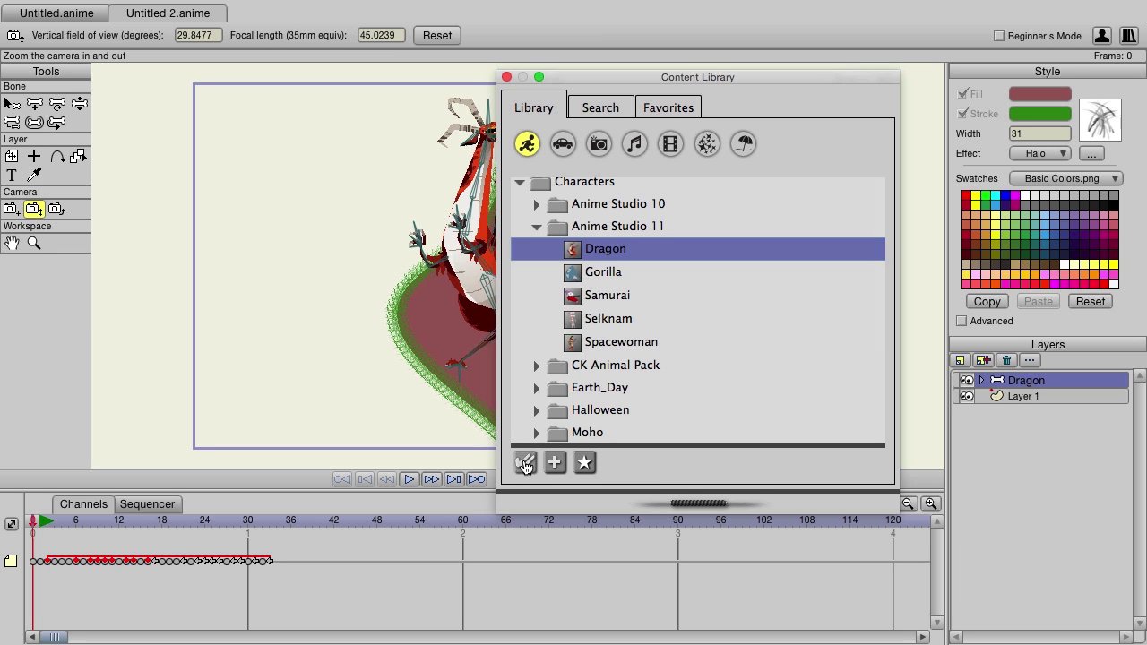
Close the Content Library and delete the blob's Layer 1, keeping only the Dragon layer.
click(506, 77)
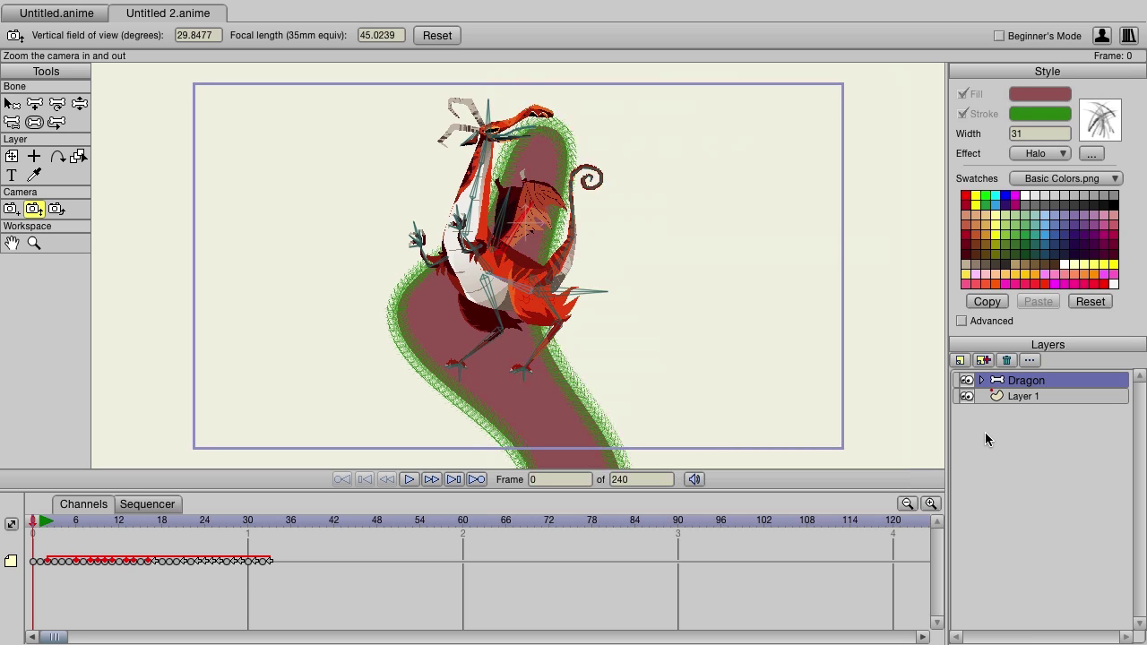
click(966, 397)
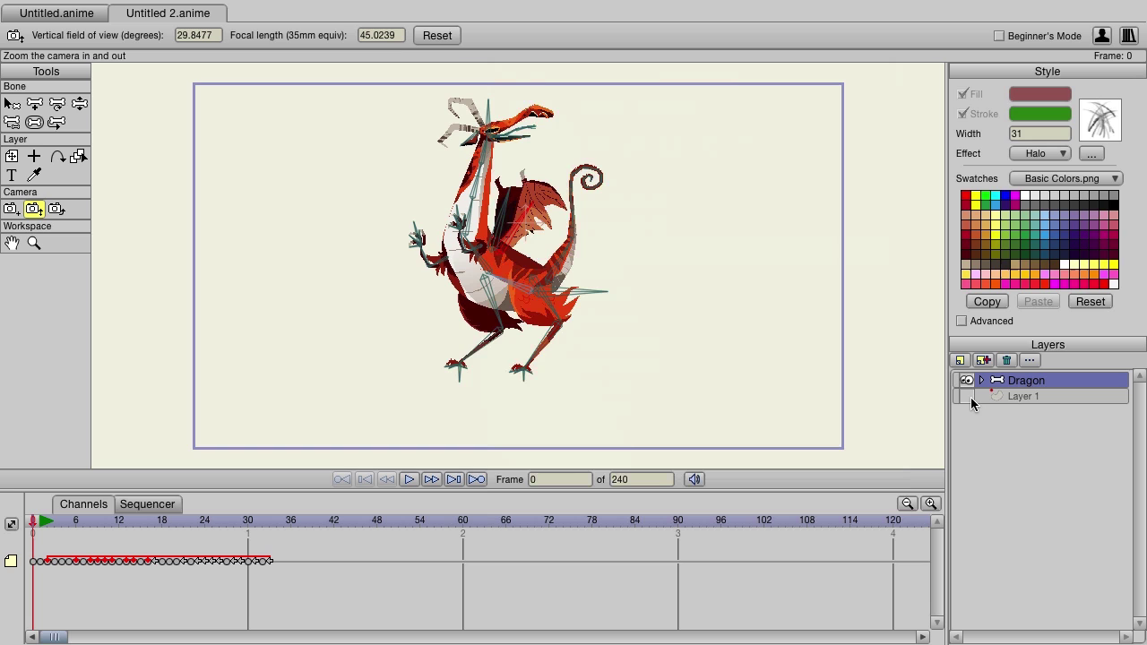
click(970, 397)
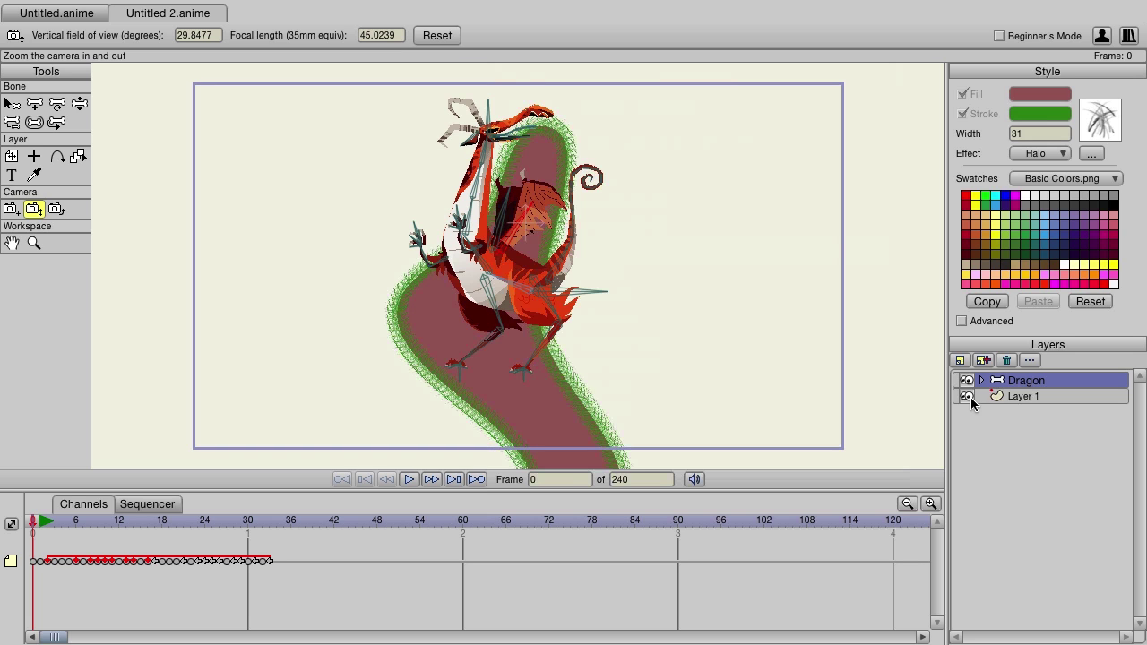
click(1033, 395)
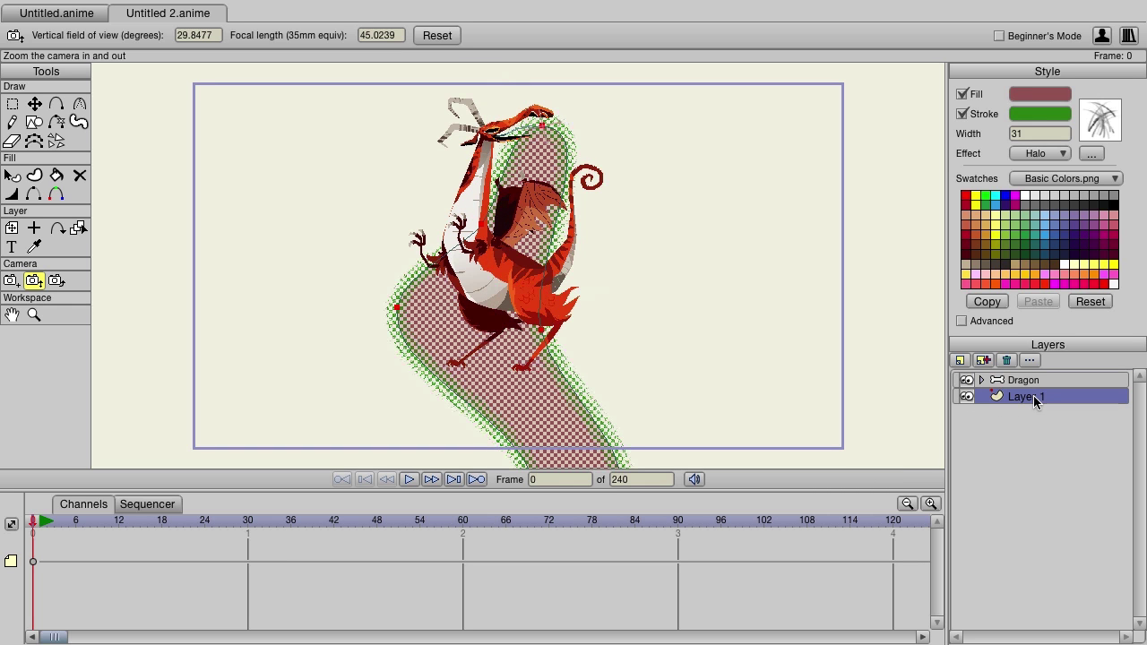
click(1009, 365)
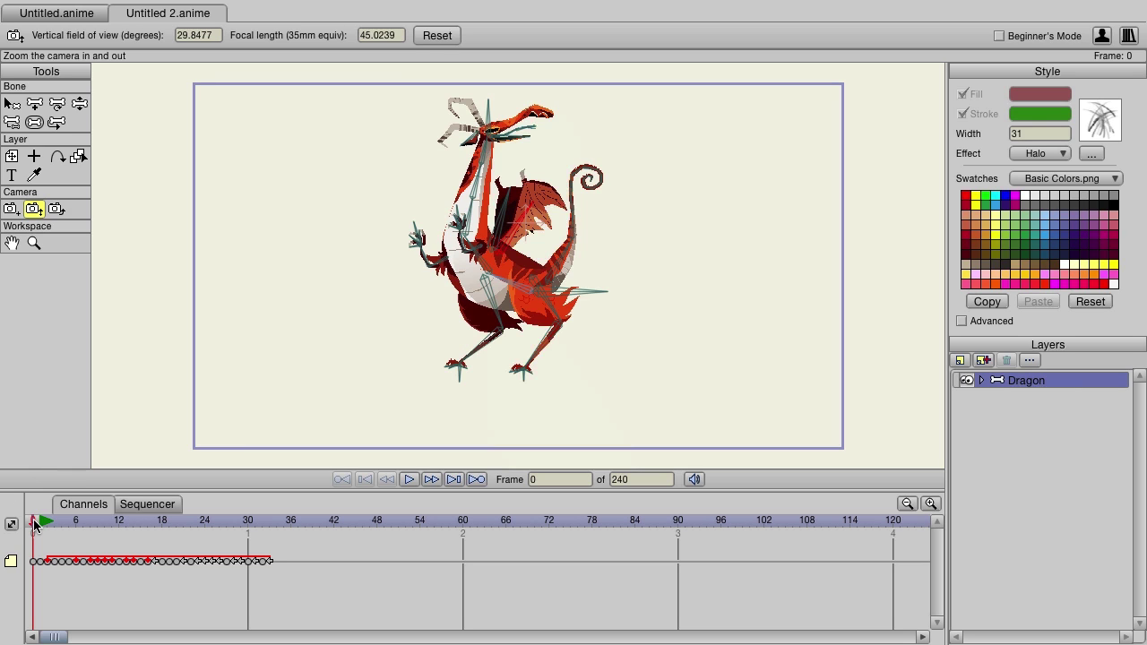
drag(34, 524, 12, 530)
click(409, 479)
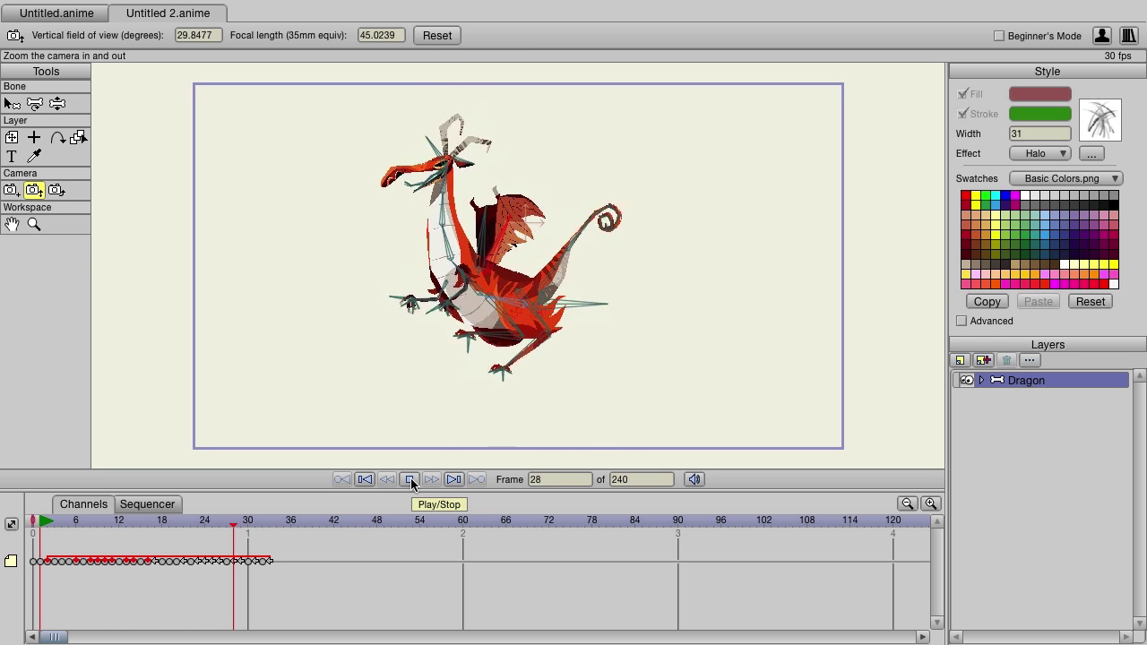
click(410, 481)
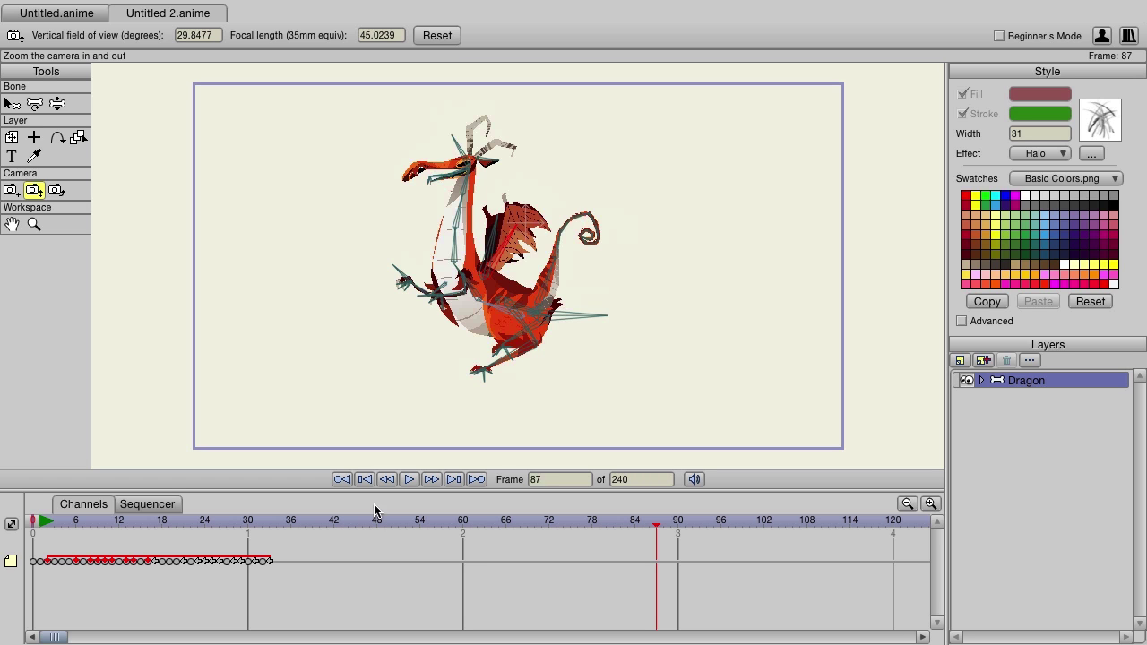
click(182, 522)
drag(166, 522, 10, 529)
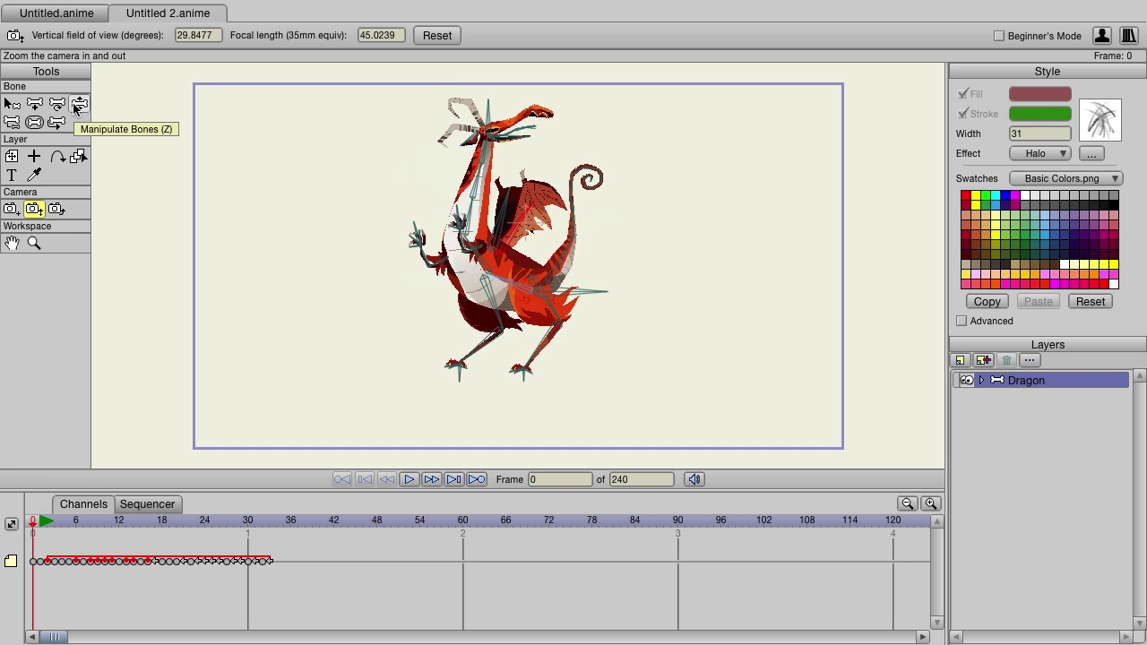
With Manipulate Bones, nudge the dragon's raised arm, pick its foot bone and select all existing keyframes.
click(77, 107)
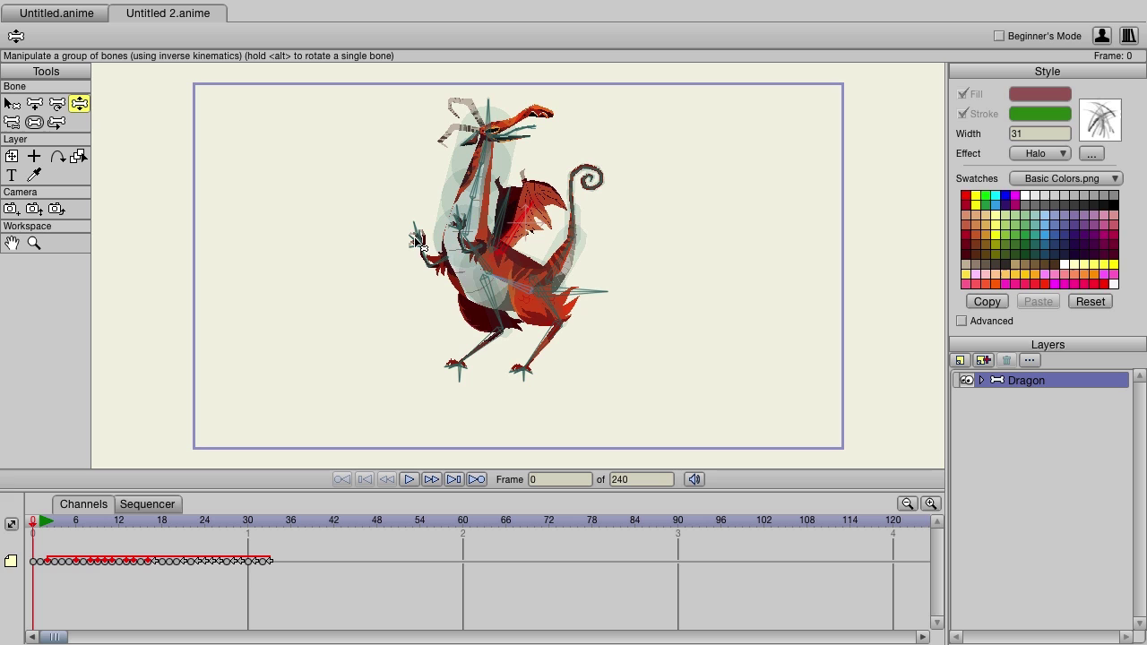
drag(419, 243, 326, 231)
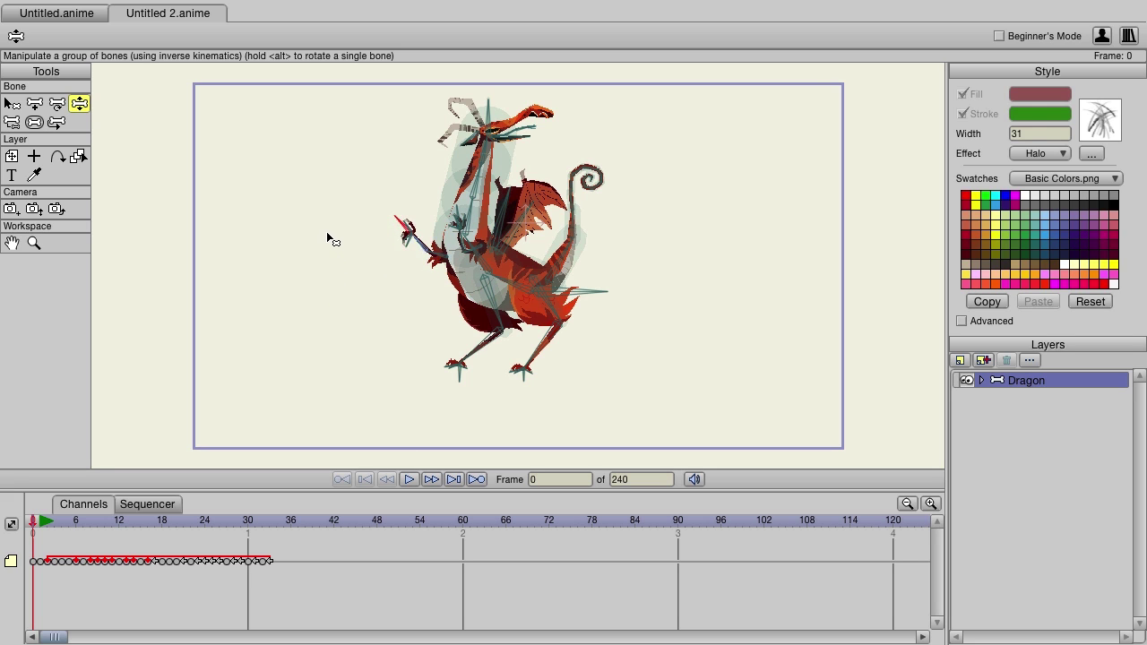
click(447, 369)
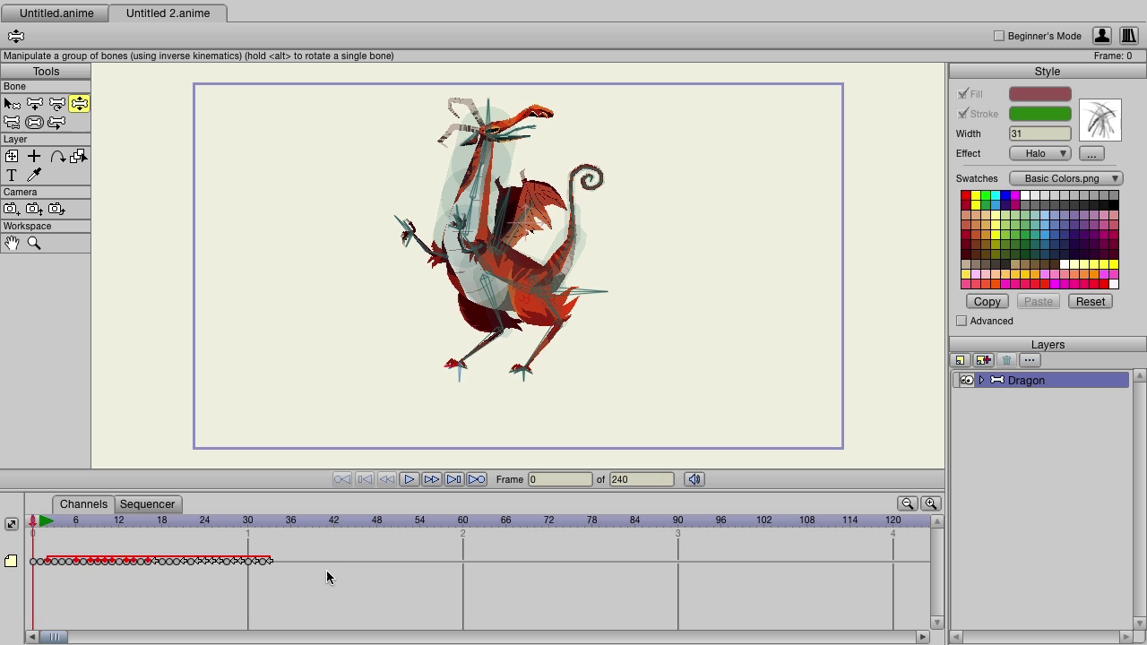
drag(402, 574, 27, 555)
Delete the old keyframes and, at frame 24, pose the foot, right leg, wing and raised neck.
key(Delete)
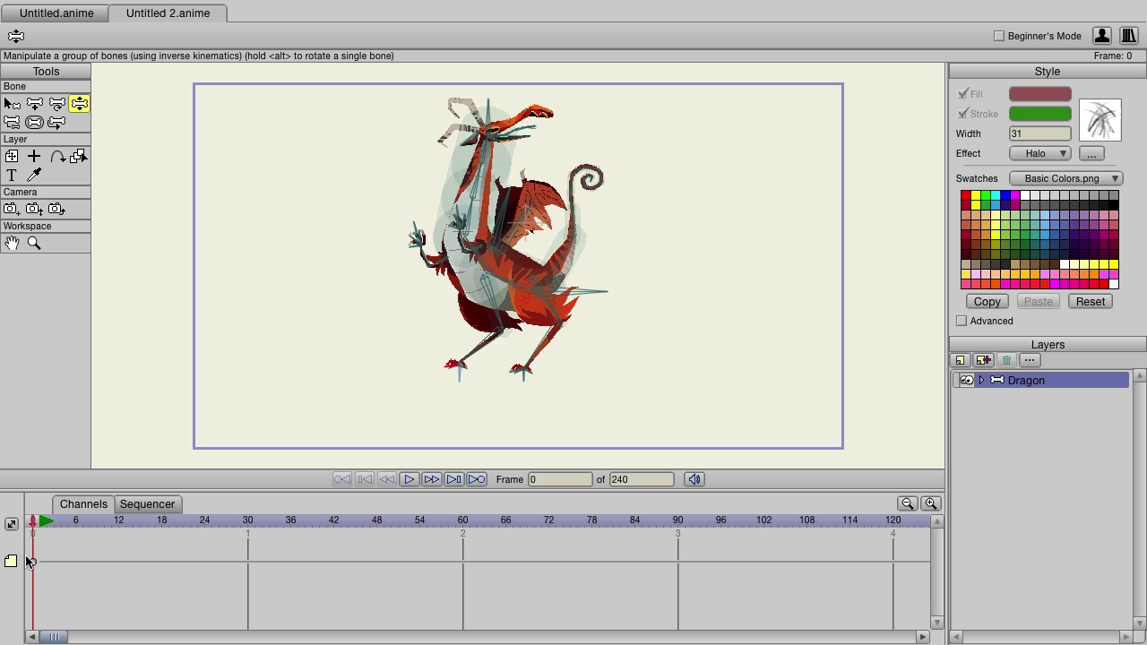
key(space)
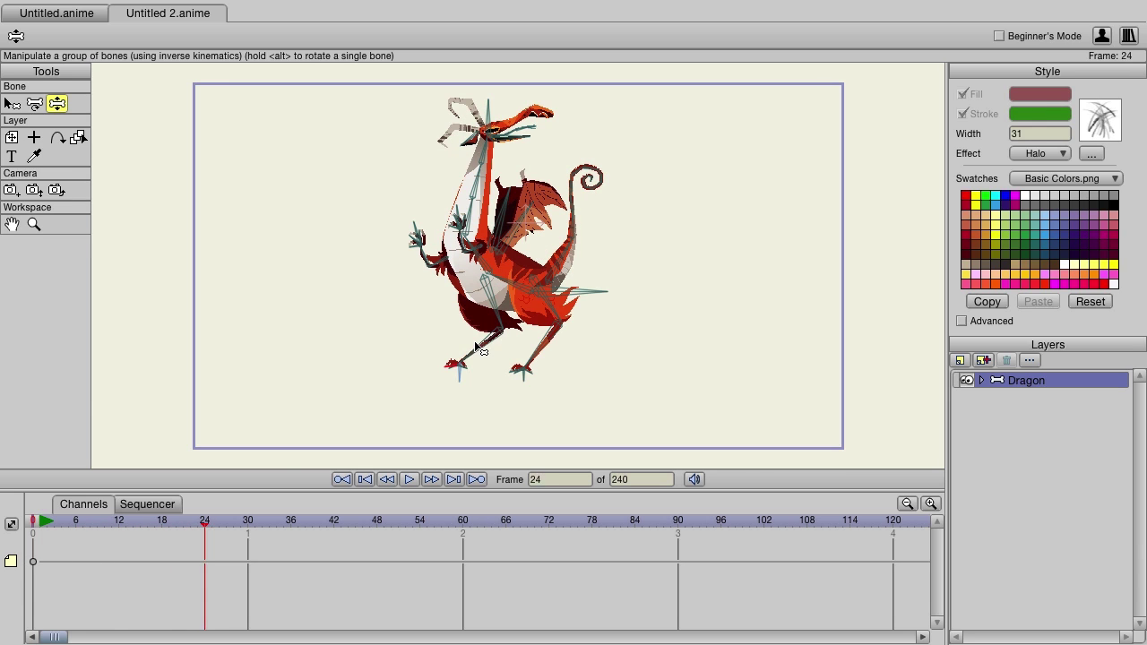
drag(478, 350, 616, 326)
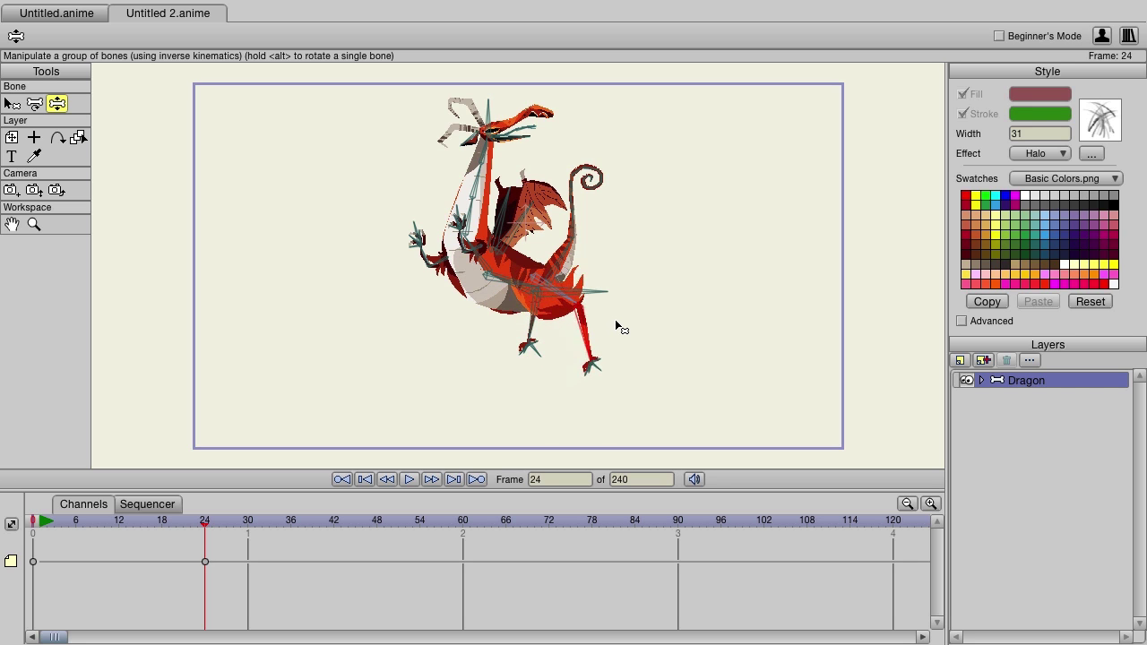
mouse_move(507, 220)
mouse_down()
mouse_move(521, 237)
mouse_move(514, 226)
mouse_up()
drag(481, 186, 448, 190)
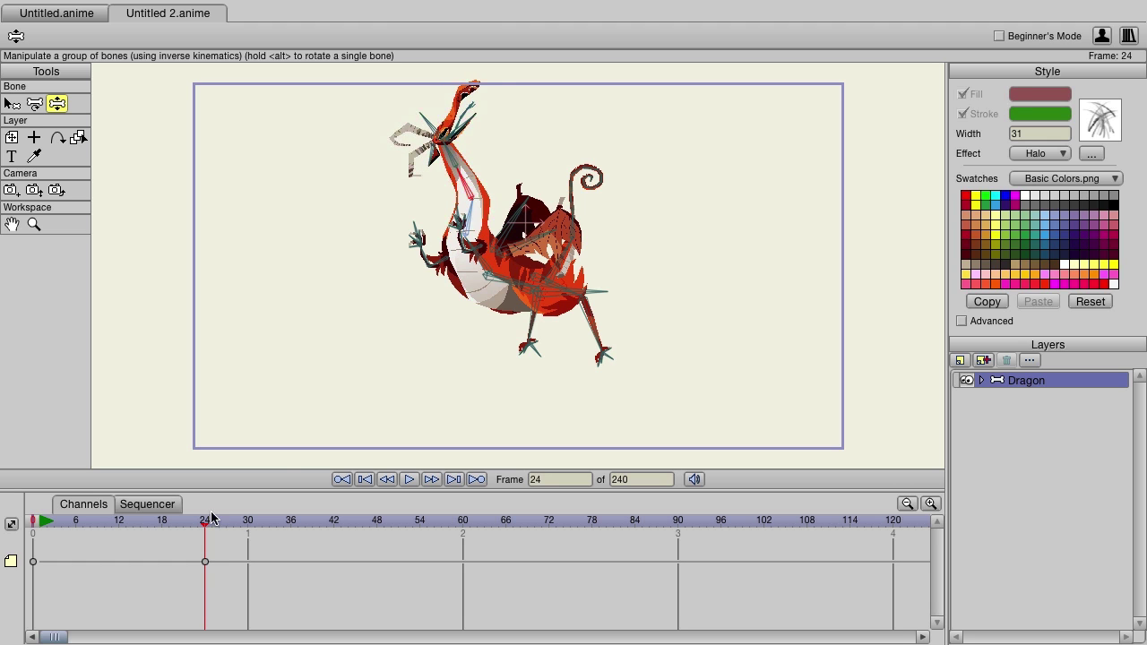
Scrub the timeline between frame 0 and frame 24 to preview the new motion.
mouse_move(205, 519)
mouse_down()
mouse_move(70, 529)
mouse_move(218, 527)
mouse_up()
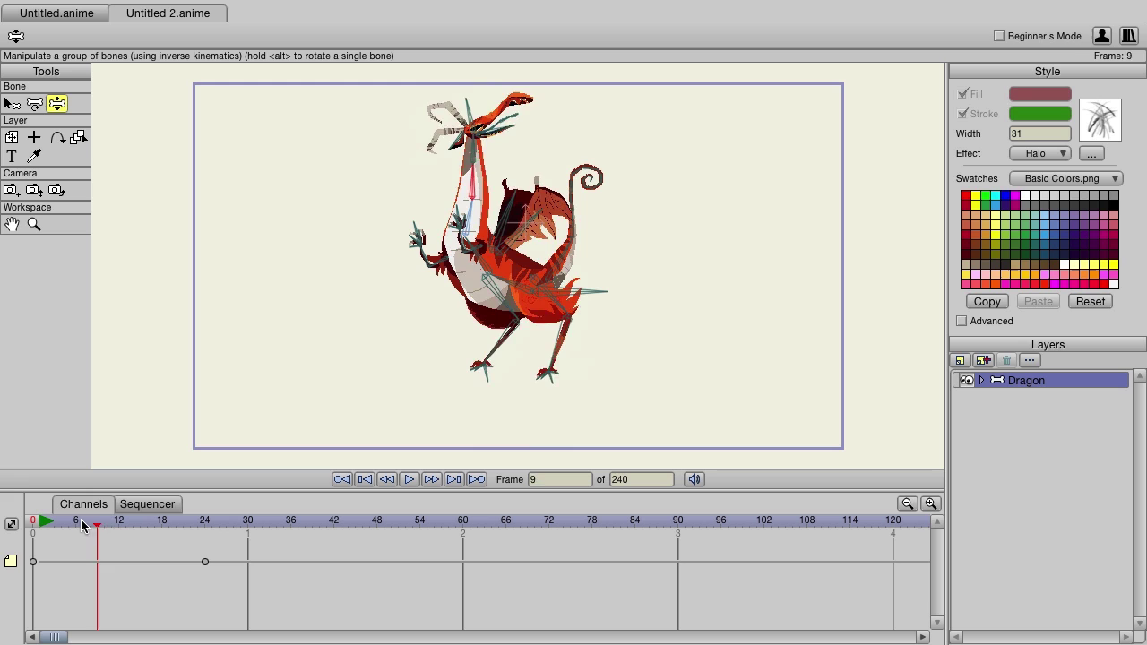
drag(83, 525, 32, 526)
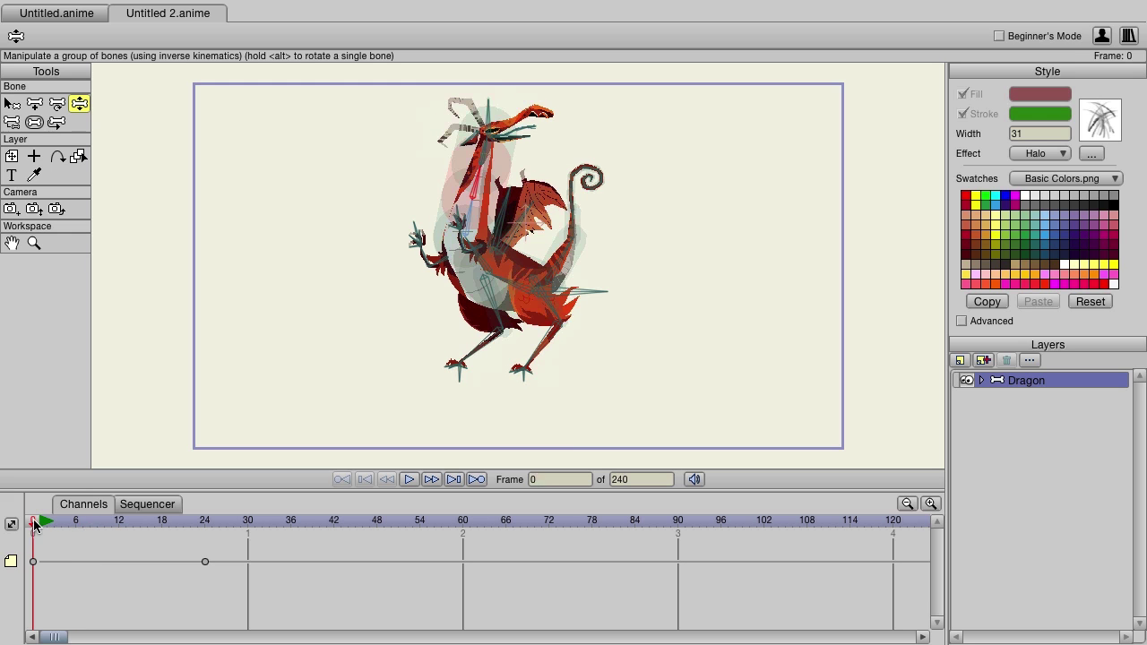
click(205, 522)
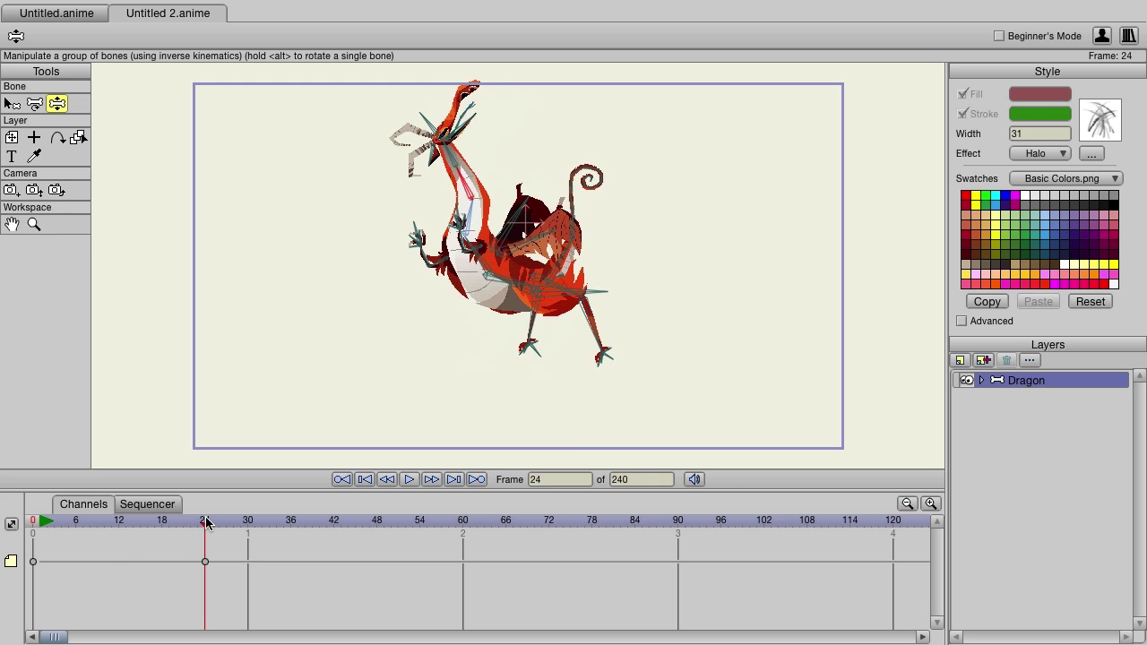
drag(206, 522, 54, 519)
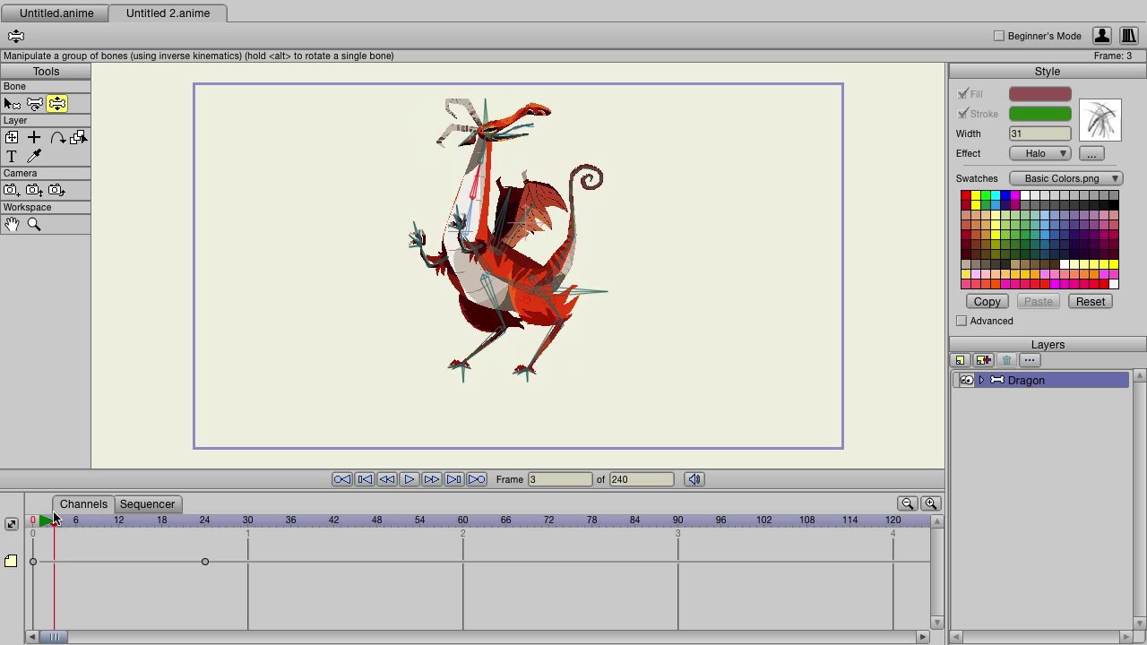